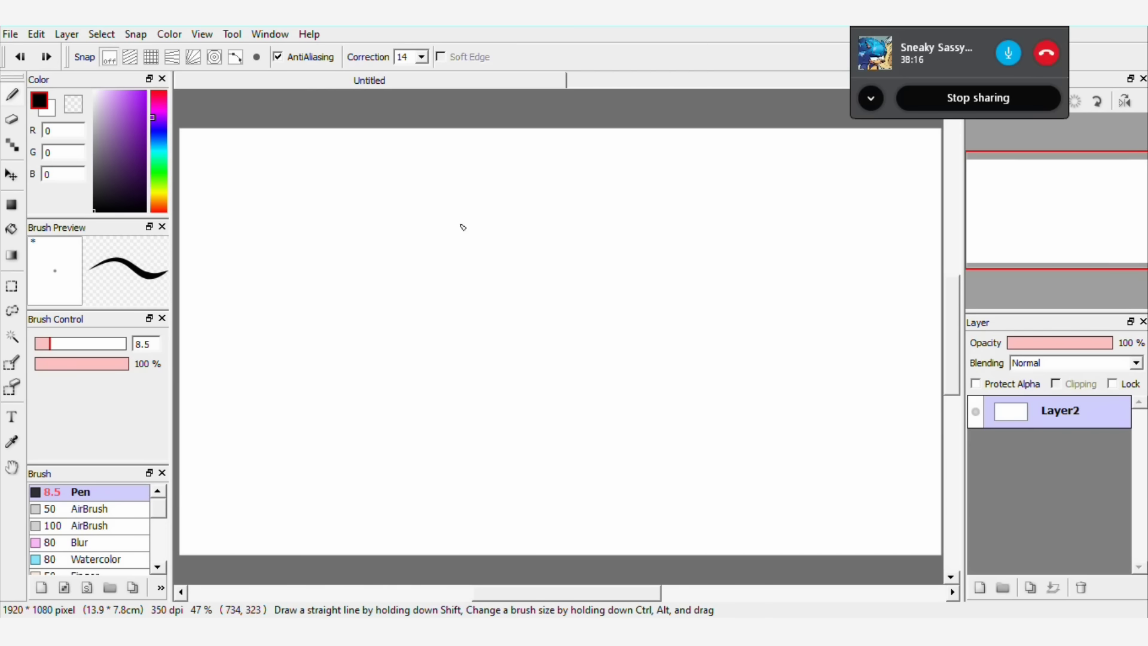
# Undo a stray curve, then outline the cat's head and pointed ears
pyautogui.moveTo(407, 255); pyautogui.dragTo(613, 277)
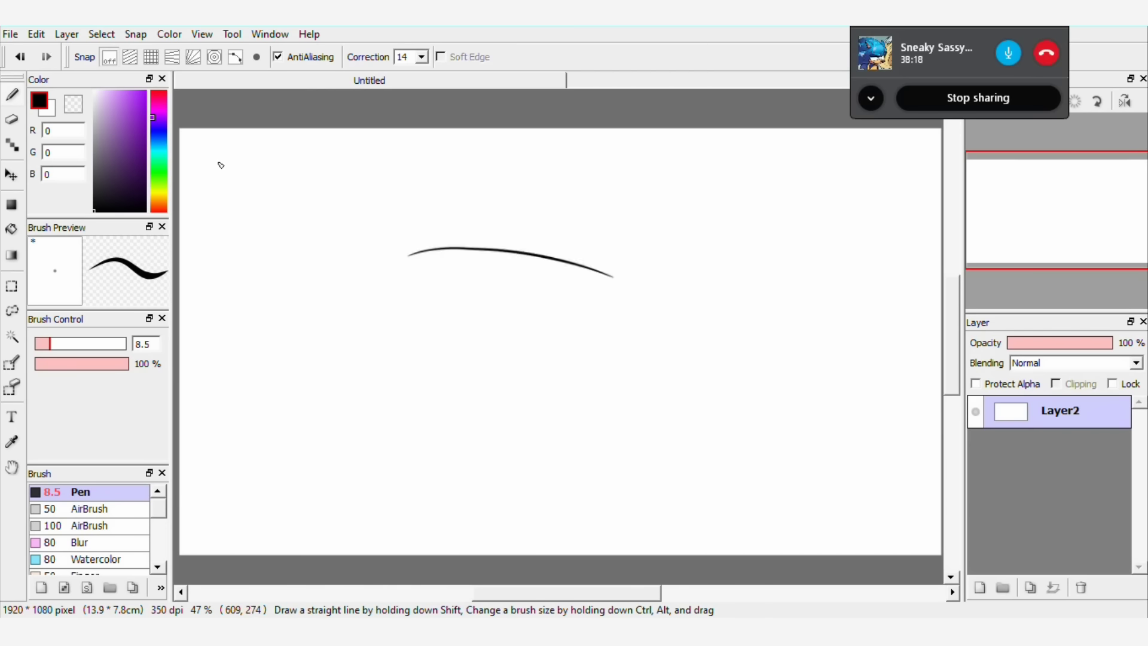
pyautogui.click(19, 56)
pyautogui.moveTo(452, 291); pyautogui.dragTo(472, 269)
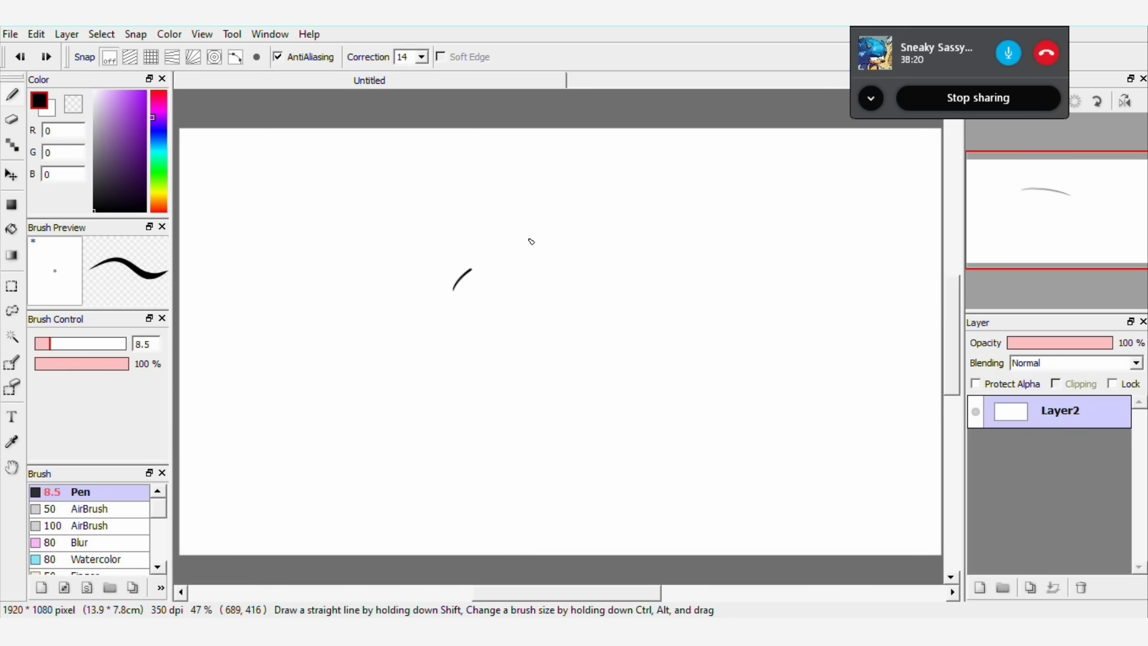
pyautogui.moveTo(530, 242); pyautogui.dragTo(576, 276)
pyautogui.moveTo(481, 263); pyautogui.dragTo(437, 345)
pyautogui.moveTo(559, 271)
pyautogui.mouseDown()
pyautogui.moveTo(604, 244)
pyautogui.moveTo(596, 329)
pyautogui.mouseUp()
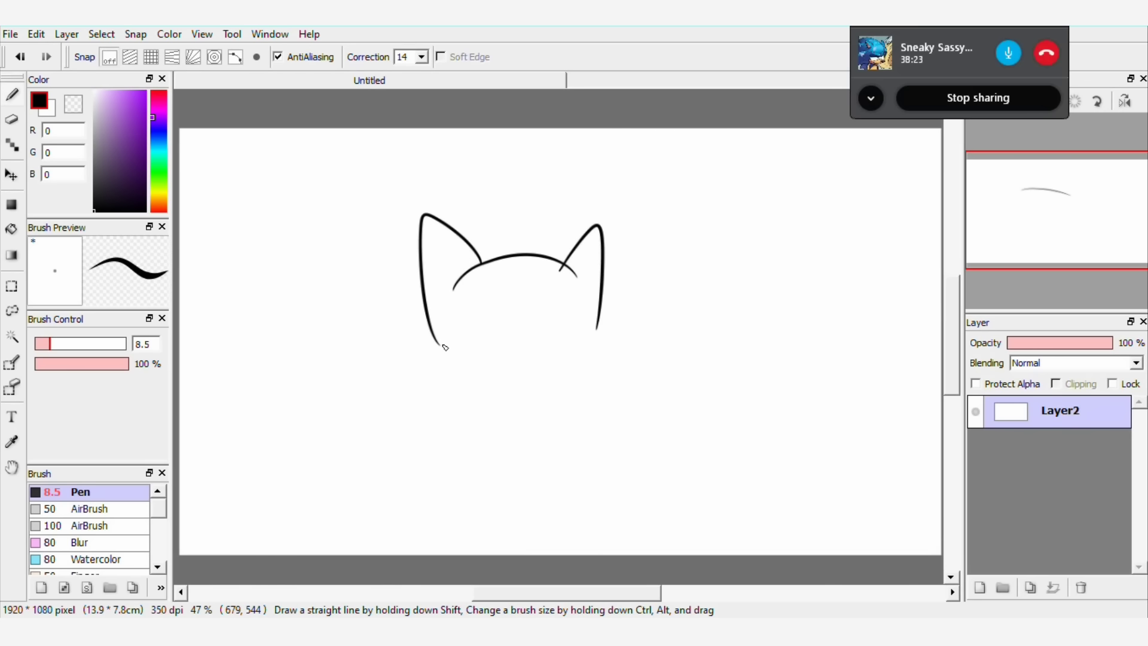
# Add fluffy cheeks, a cheek curl, and the cat's eyes, nose and pointed mouth
pyautogui.moveTo(448, 331)
pyautogui.mouseDown()
pyautogui.moveTo(435, 376)
pyautogui.moveTo(478, 402)
pyautogui.mouseUp()
pyautogui.moveTo(591, 328)
pyautogui.mouseDown()
pyautogui.moveTo(598, 367)
pyautogui.moveTo(586, 364)
pyautogui.moveTo(539, 412)
pyautogui.moveTo(463, 399)
pyautogui.mouseUp()
pyautogui.moveTo(497, 315)
pyautogui.mouseDown()
pyautogui.moveTo(550, 302)
pyautogui.moveTo(547, 311)
pyautogui.mouseUp()
pyautogui.moveTo(519, 353)
pyautogui.mouseDown()
pyautogui.moveTo(532, 356)
pyautogui.moveTo(536, 381)
pyautogui.mouseUp()
pyautogui.moveTo(492, 193); pyautogui.dragTo(502, 190)
# Hand-letter marks and words above the cat and beside its ear
pyautogui.moveTo(487, 214)
pyautogui.mouseDown()
pyautogui.moveTo(572, 197)
pyautogui.moveTo(607, 155)
pyautogui.moveTo(640, 197)
pyautogui.mouseUp()
pyautogui.moveTo(607, 172); pyautogui.dragTo(650, 157)
pyautogui.moveTo(641, 187)
pyautogui.mouseDown()
pyautogui.moveTo(676, 172)
pyautogui.moveTo(716, 184)
pyautogui.mouseUp()
pyautogui.moveTo(624, 224); pyautogui.dragTo(684, 269)
pyautogui.moveTo(711, 246)
pyautogui.mouseDown()
pyautogui.moveTo(713, 263)
pyautogui.moveTo(745, 258)
pyautogui.mouseUp()
pyautogui.moveTo(799, 232)
pyautogui.mouseDown()
pyautogui.moveTo(780, 257)
pyautogui.moveTo(792, 206)
pyautogui.mouseUp()
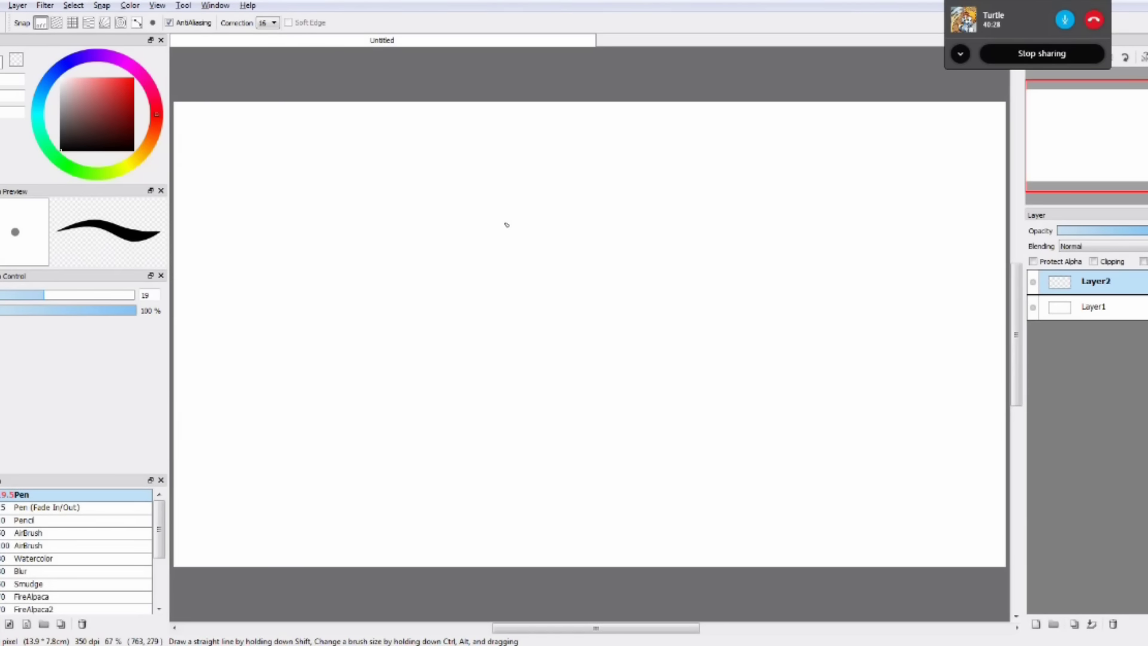
# Draw the dog's floppy ears, round nose and head arc
pyautogui.moveTo(505, 227)
pyautogui.mouseDown()
pyautogui.moveTo(395, 261)
pyautogui.moveTo(345, 377)
pyautogui.moveTo(499, 248)
pyautogui.mouseUp()
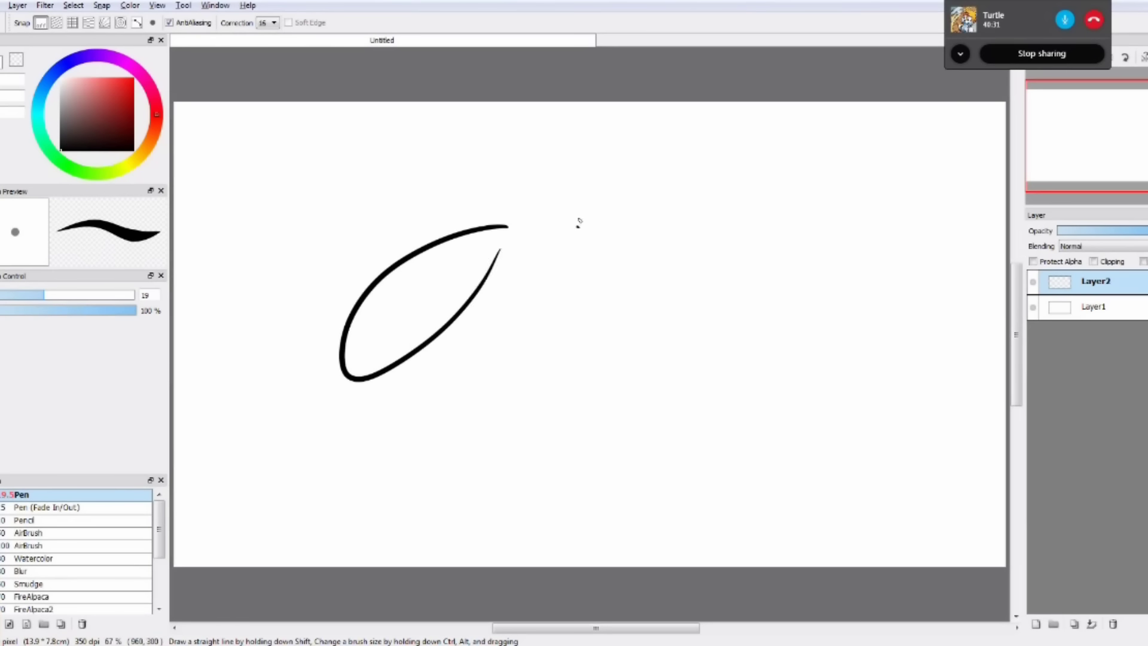
pyautogui.moveTo(576, 224)
pyautogui.mouseDown()
pyautogui.moveTo(717, 362)
pyautogui.moveTo(607, 297)
pyautogui.mouseUp()
pyautogui.moveTo(499, 339)
pyautogui.mouseDown()
pyautogui.moveTo(613, 359)
pyautogui.moveTo(571, 363)
pyautogui.moveTo(503, 338)
pyautogui.moveTo(601, 381)
pyautogui.mouseUp()
pyautogui.moveTo(487, 359)
pyautogui.mouseDown()
pyautogui.moveTo(465, 323)
pyautogui.moveTo(628, 360)
pyautogui.mouseUp()
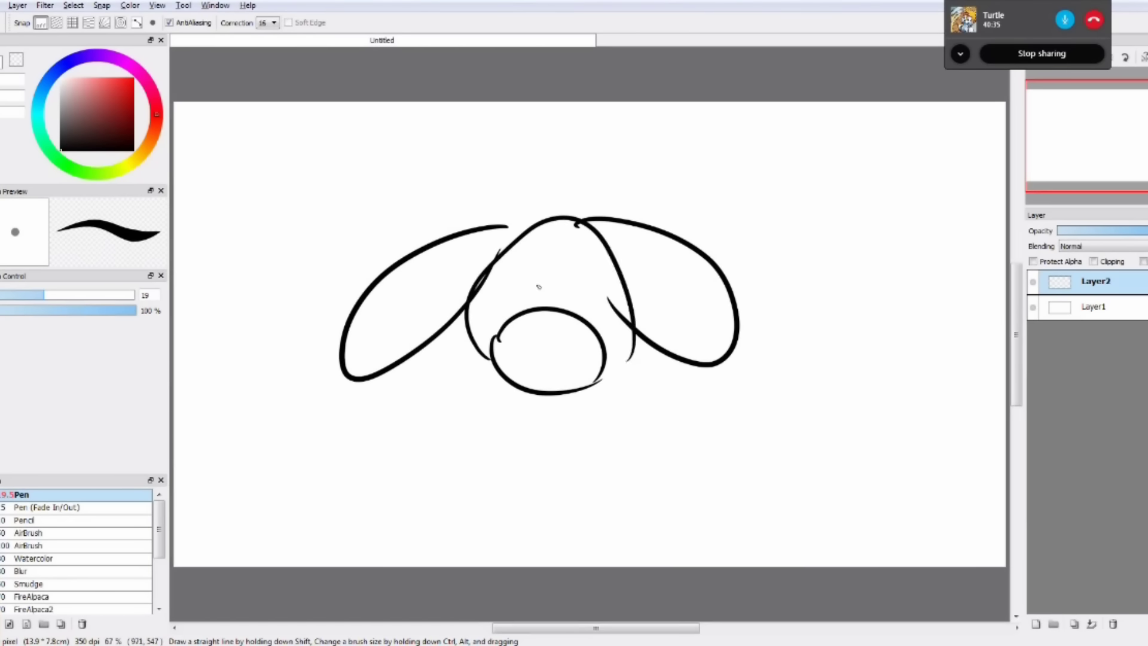
pyautogui.moveTo(389, 228)
pyautogui.mouseDown()
pyautogui.moveTo(445, 235)
pyautogui.moveTo(328, 274)
pyautogui.mouseUp()
# Add fur flicks and a small dot beside the dog's ears
pyautogui.moveTo(388, 294)
pyautogui.mouseDown()
pyautogui.moveTo(326, 306)
pyautogui.moveTo(291, 331)
pyautogui.mouseUp()
pyautogui.moveTo(635, 209); pyautogui.dragTo(712, 204)
pyautogui.moveTo(710, 221)
pyautogui.mouseDown()
pyautogui.moveTo(783, 234)
pyautogui.moveTo(797, 252)
pyautogui.mouseUp()
pyautogui.click(769, 312)
pyautogui.moveTo(757, 285)
pyautogui.mouseDown()
pyautogui.moveTo(781, 285)
pyautogui.moveTo(779, 321)
pyautogui.mouseUp()
pyautogui.moveTo(767, 304); pyautogui.dragTo(715, 312)
# Draw the dog's eyes, mouth and body below the head
pyautogui.moveTo(507, 306); pyautogui.dragTo(521, 314)
pyautogui.moveTo(550, 308)
pyautogui.mouseDown()
pyautogui.moveTo(570, 308)
pyautogui.moveTo(551, 334)
pyautogui.moveTo(555, 376)
pyautogui.mouseUp()
pyautogui.moveTo(540, 359)
pyautogui.mouseDown()
pyautogui.moveTo(513, 369)
pyautogui.moveTo(488, 499)
pyautogui.mouseUp()
pyautogui.moveTo(615, 357); pyautogui.dragTo(586, 502)
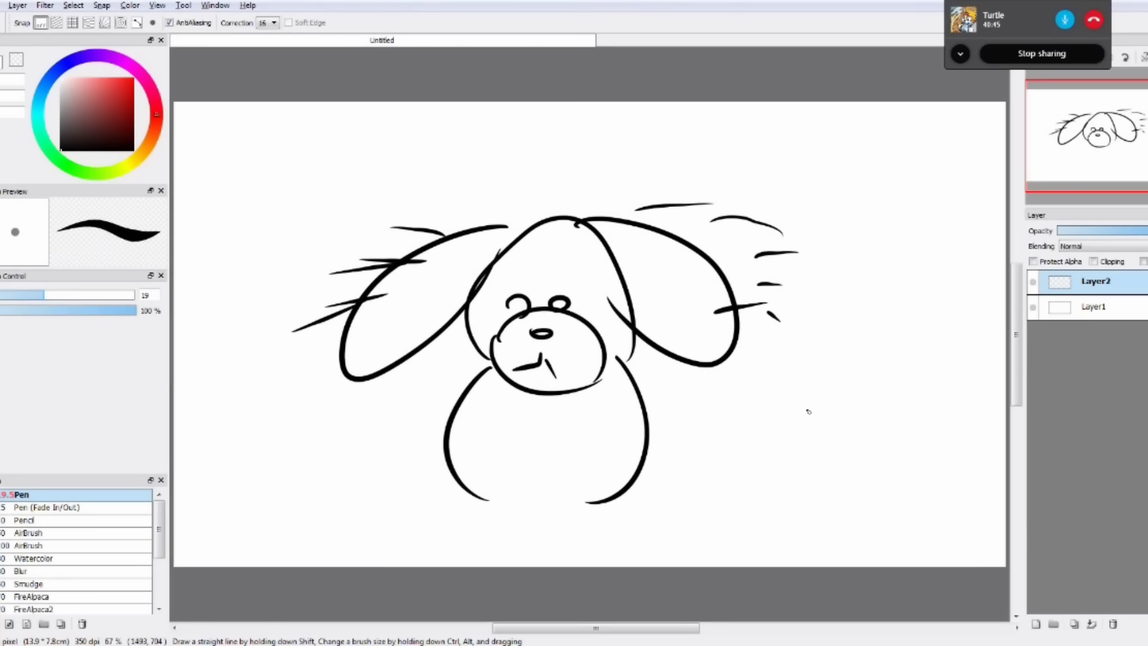
pyautogui.moveTo(777, 360); pyautogui.dragTo(786, 454)
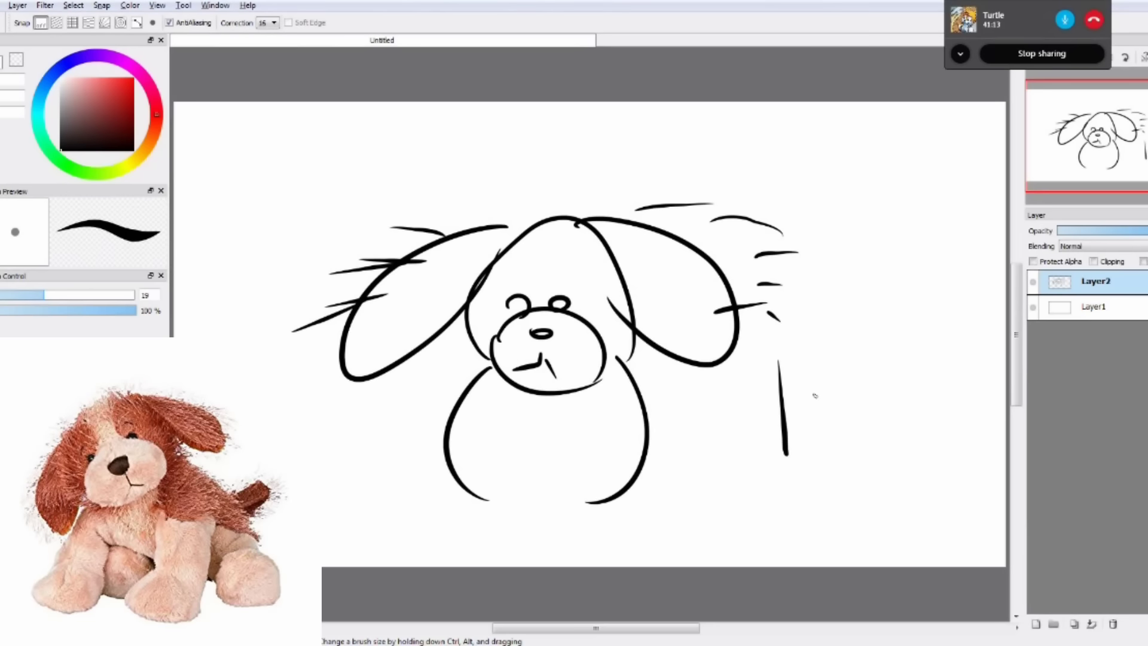
# Hand-letter text to the right of the dog
pyautogui.moveTo(747, 370)
pyautogui.mouseDown()
pyautogui.moveTo(788, 367)
pyautogui.moveTo(848, 423)
pyautogui.moveTo(881, 443)
pyautogui.mouseUp()
pyautogui.moveTo(906, 394); pyautogui.dragTo(890, 422)
pyautogui.moveTo(914, 413); pyautogui.dragTo(792, 439)
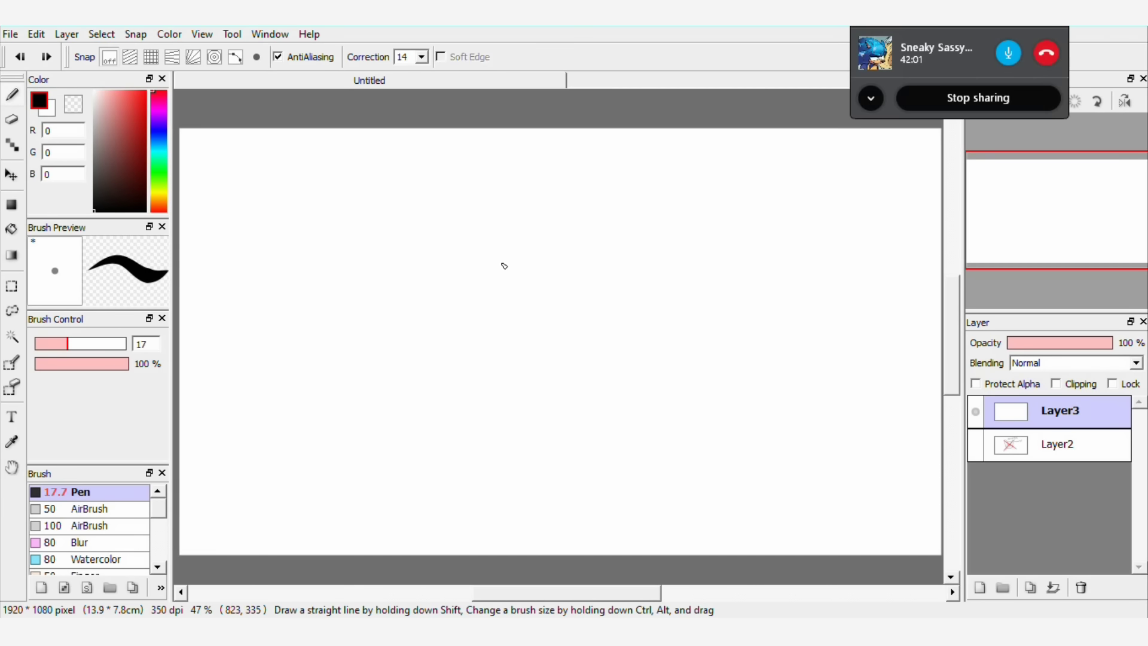
# Outline the cheetah's head, round ears, fluffy cheeks and jaw, plus its nose and mouth
pyautogui.moveTo(477, 272)
pyautogui.mouseDown()
pyautogui.moveTo(576, 240)
pyautogui.moveTo(606, 270)
pyautogui.moveTo(454, 336)
pyautogui.mouseUp()
pyautogui.moveTo(601, 252); pyautogui.dragTo(631, 310)
pyautogui.moveTo(456, 330); pyautogui.dragTo(499, 376)
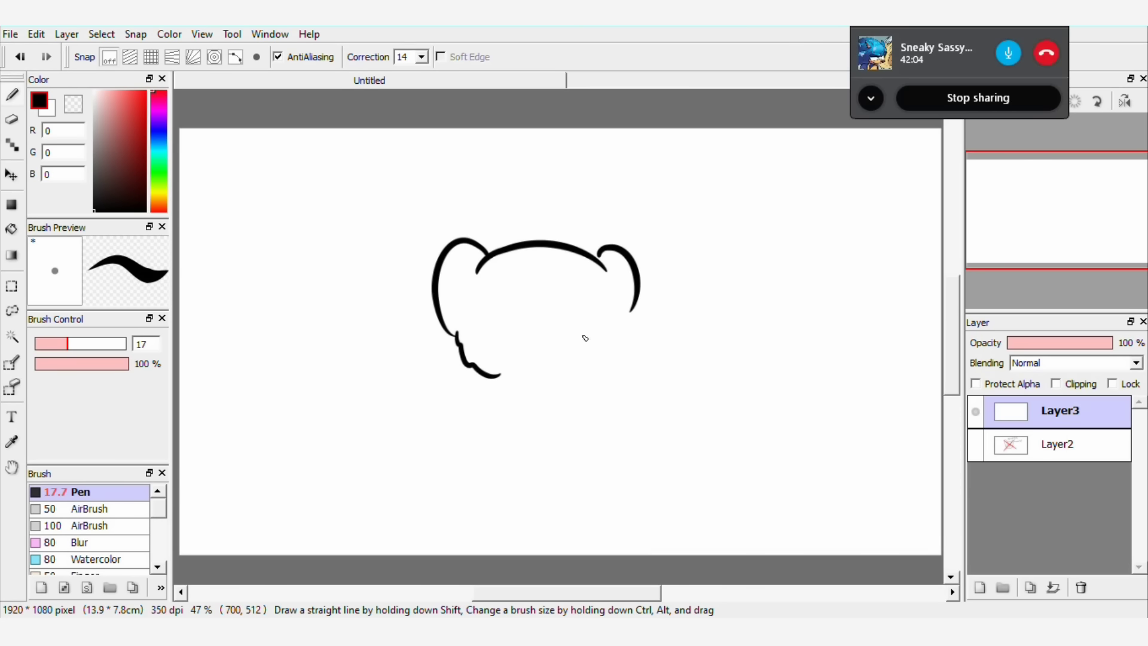
pyautogui.moveTo(631, 311)
pyautogui.mouseDown()
pyautogui.moveTo(634, 339)
pyautogui.moveTo(598, 366)
pyautogui.mouseUp()
pyautogui.moveTo(498, 375)
pyautogui.mouseDown()
pyautogui.moveTo(551, 398)
pyautogui.moveTo(597, 366)
pyautogui.mouseUp()
pyautogui.moveTo(531, 342)
pyautogui.mouseDown()
pyautogui.moveTo(555, 352)
pyautogui.moveTo(533, 344)
pyautogui.moveTo(568, 381)
pyautogui.mouseUp()
# Add whiskers, eyes and spot dots to the cheetah, then pick a different hue
pyautogui.moveTo(514, 341); pyautogui.dragTo(449, 344)
pyautogui.moveTo(517, 350); pyautogui.dragTo(445, 379)
pyautogui.moveTo(589, 345)
pyautogui.mouseDown()
pyautogui.moveTo(660, 346)
pyautogui.moveTo(652, 371)
pyautogui.mouseUp()
pyautogui.moveTo(517, 296); pyautogui.dragTo(513, 306)
pyautogui.moveTo(559, 298); pyautogui.dragTo(568, 317)
pyautogui.click(524, 265)
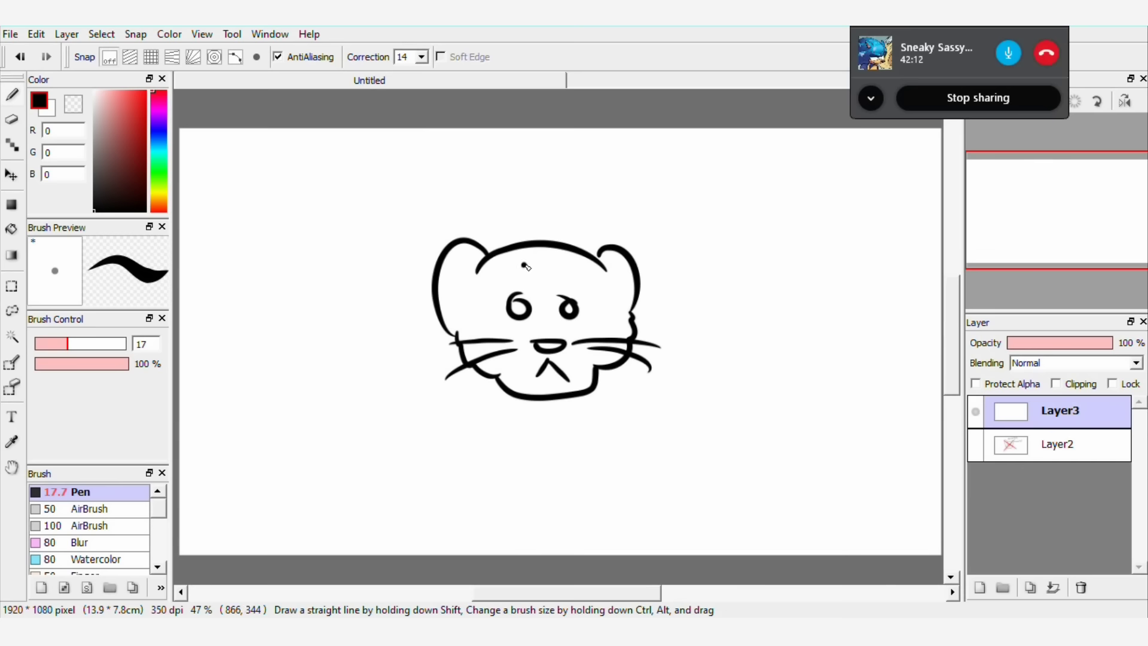
pyautogui.click(478, 285)
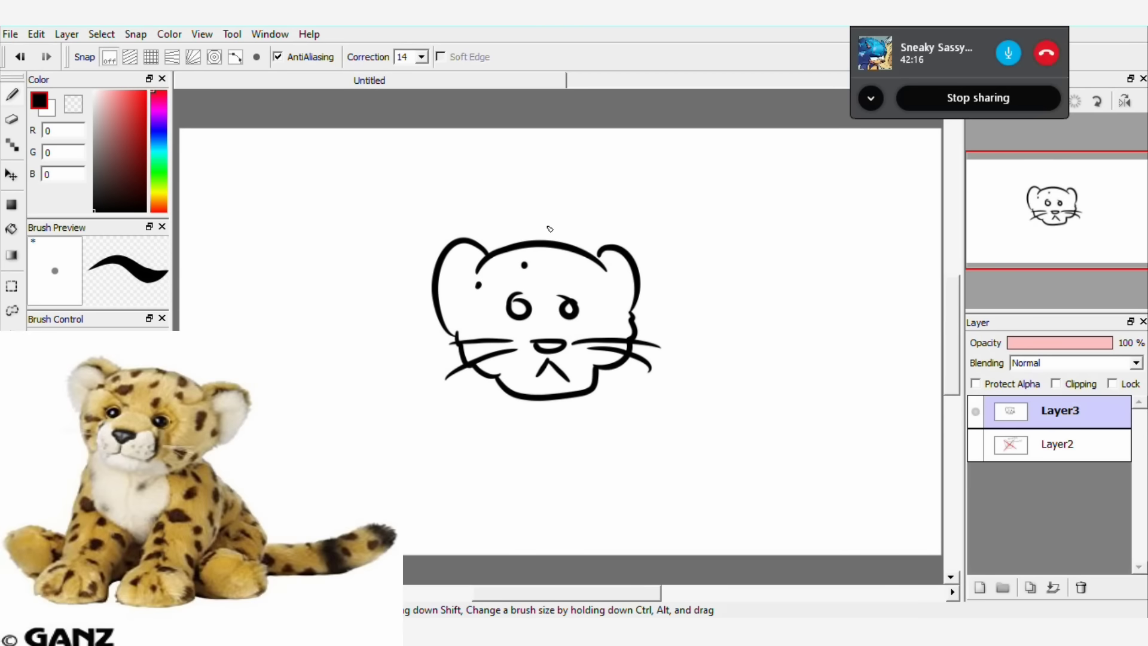
pyautogui.click(164, 186)
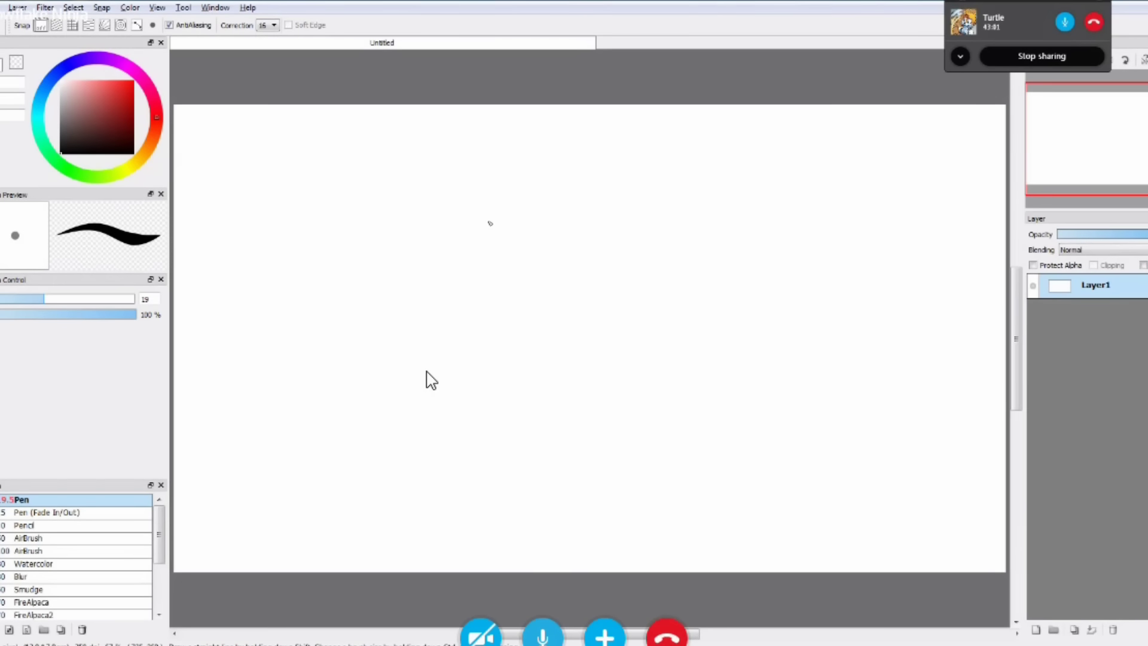
# Draw the dog's curly ears, round head, nose oval, chest fluff and curly eyes
pyautogui.moveTo(490, 223)
pyautogui.mouseDown()
pyautogui.moveTo(432, 248)
pyautogui.moveTo(436, 283)
pyautogui.moveTo(368, 384)
pyautogui.moveTo(357, 370)
pyautogui.moveTo(480, 339)
pyautogui.moveTo(584, 226)
pyautogui.moveTo(641, 208)
pyautogui.moveTo(686, 214)
pyautogui.moveTo(761, 286)
pyautogui.moveTo(669, 269)
pyautogui.moveTo(607, 233)
pyautogui.mouseUp()
pyautogui.moveTo(504, 256)
pyautogui.mouseDown()
pyautogui.moveTo(490, 246)
pyautogui.moveTo(568, 363)
pyautogui.moveTo(481, 271)
pyautogui.mouseUp()
pyautogui.moveTo(605, 341); pyautogui.dragTo(602, 359)
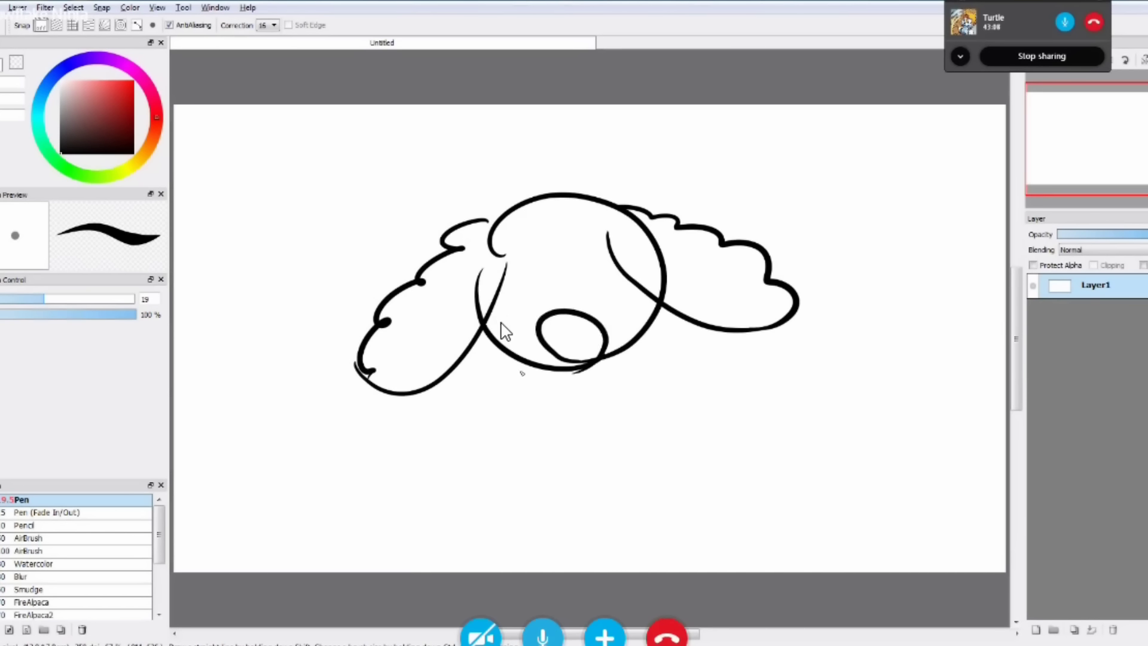
pyautogui.moveTo(519, 370)
pyautogui.mouseDown()
pyautogui.moveTo(559, 462)
pyautogui.moveTo(590, 469)
pyautogui.mouseUp()
pyautogui.moveTo(600, 358); pyautogui.dragTo(553, 471)
pyautogui.moveTo(535, 301)
pyautogui.mouseDown()
pyautogui.moveTo(515, 302)
pyautogui.moveTo(530, 316)
pyautogui.mouseUp()
pyautogui.moveTo(588, 302); pyautogui.dragTo(592, 313)
# Add the dog's body line, legs, both feet and a curled tail
pyautogui.moveTo(513, 360)
pyautogui.mouseDown()
pyautogui.moveTo(465, 496)
pyautogui.moveTo(523, 476)
pyautogui.mouseUp()
pyautogui.moveTo(629, 339)
pyautogui.mouseDown()
pyautogui.moveTo(684, 520)
pyautogui.moveTo(611, 488)
pyautogui.mouseUp()
pyautogui.moveTo(472, 463); pyautogui.dragTo(499, 526)
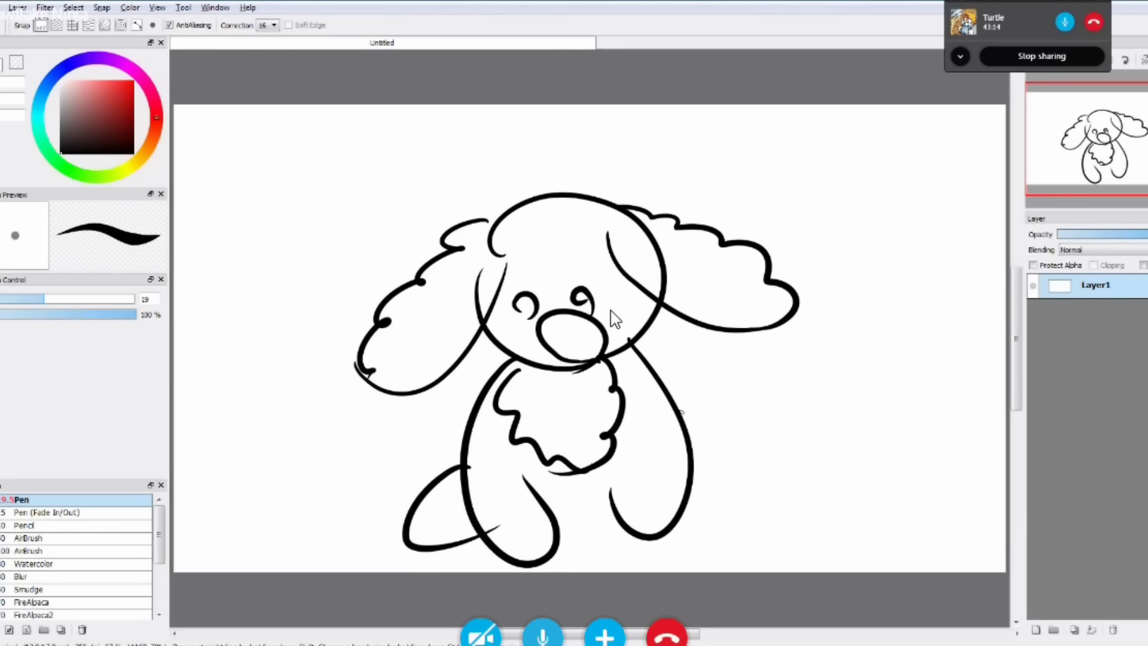
pyautogui.moveTo(681, 410); pyautogui.dragTo(651, 523)
pyautogui.moveTo(676, 400)
pyautogui.mouseDown()
pyautogui.moveTo(719, 361)
pyautogui.moveTo(714, 430)
pyautogui.mouseUp()
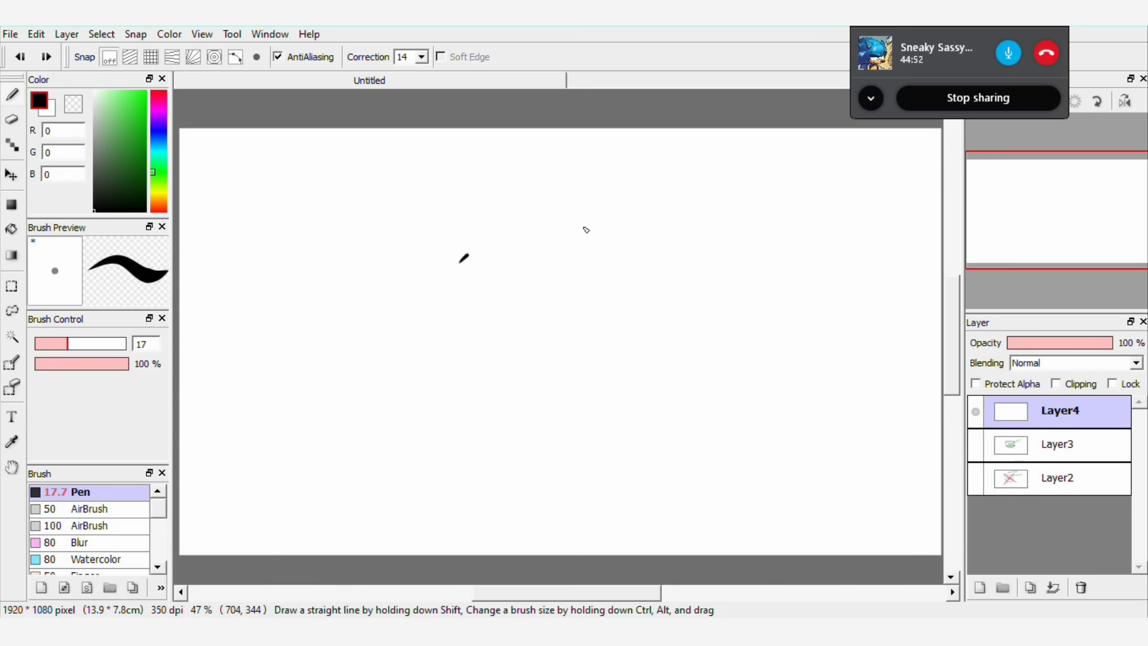
# Draw the new dog head's top arc, big ears and head sides
pyautogui.moveTo(459, 262)
pyautogui.mouseDown()
pyautogui.moveTo(586, 229)
pyautogui.moveTo(617, 266)
pyautogui.mouseUp()
pyautogui.moveTo(476, 244)
pyautogui.mouseDown()
pyautogui.moveTo(419, 172)
pyautogui.moveTo(452, 333)
pyautogui.mouseUp()
pyautogui.moveTo(605, 247); pyautogui.dragTo(647, 302)
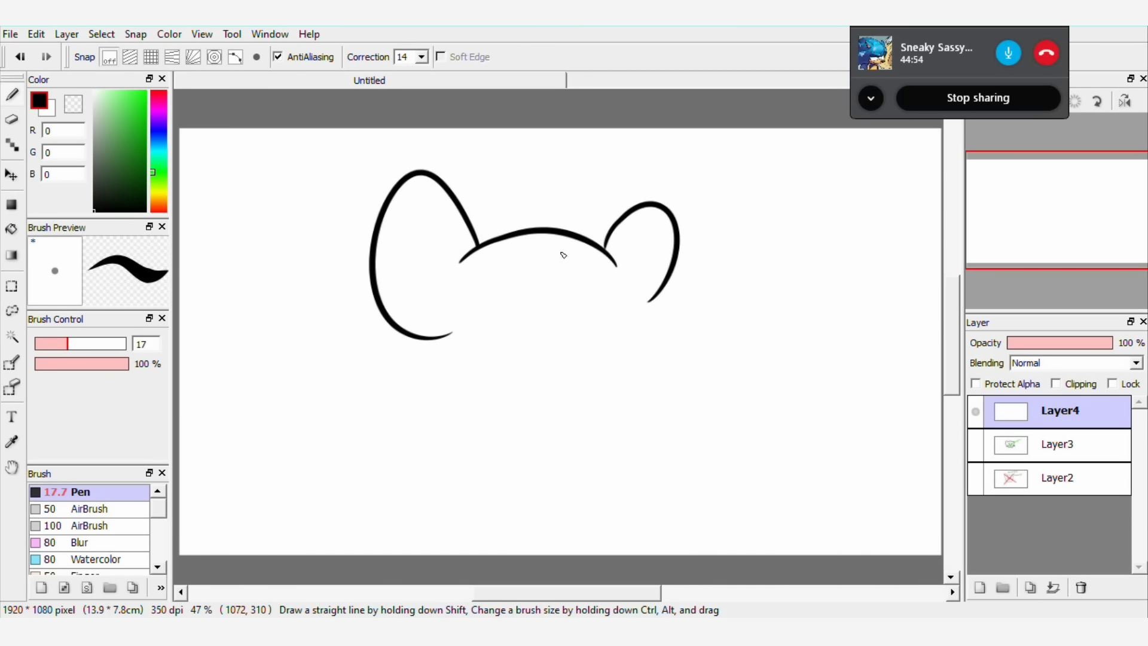
pyautogui.moveTo(427, 266)
pyautogui.mouseDown()
pyautogui.moveTo(469, 254)
pyautogui.moveTo(435, 286)
pyautogui.moveTo(508, 371)
pyautogui.mouseUp()
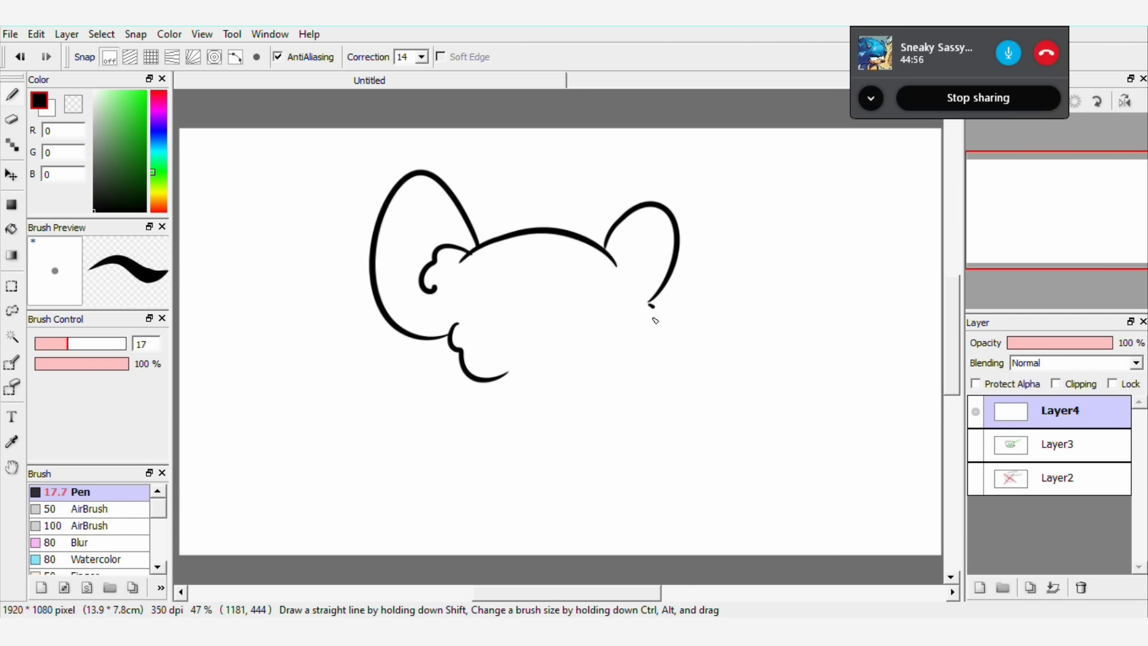
# Add fluffy cheeks and a muzzle oval, then switch to bright green for a check stroke
pyautogui.moveTo(650, 305); pyautogui.dragTo(631, 351)
pyautogui.moveTo(535, 352)
pyautogui.mouseDown()
pyautogui.moveTo(507, 368)
pyautogui.moveTo(541, 349)
pyautogui.mouseUp()
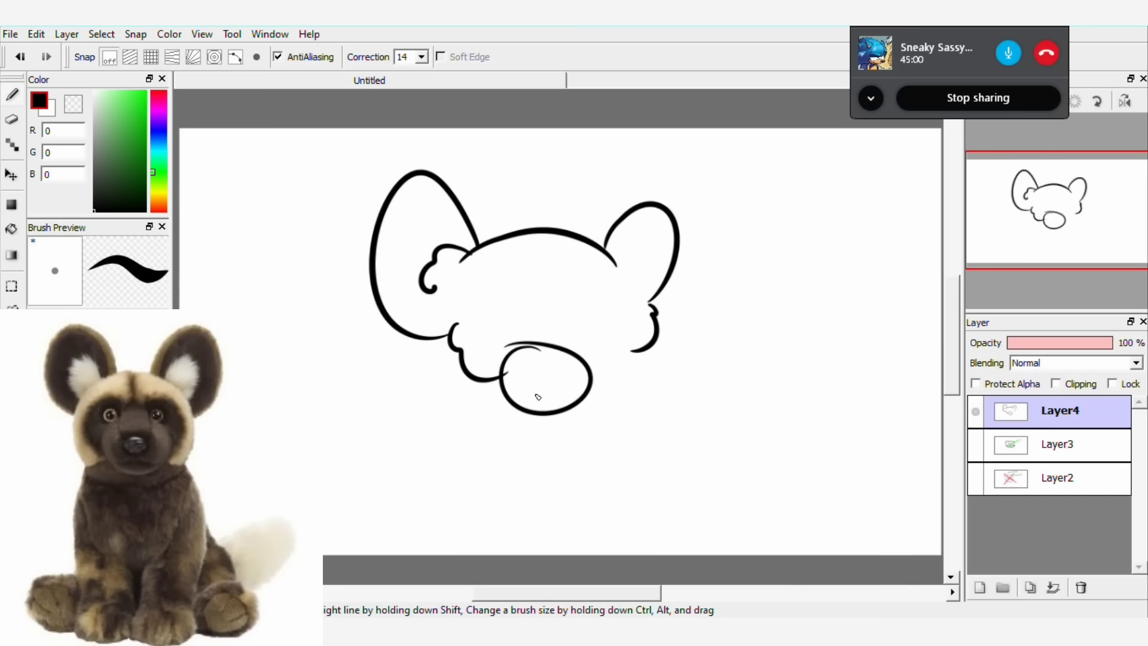
pyautogui.moveTo(108, 120); pyautogui.dragTo(144, 91)
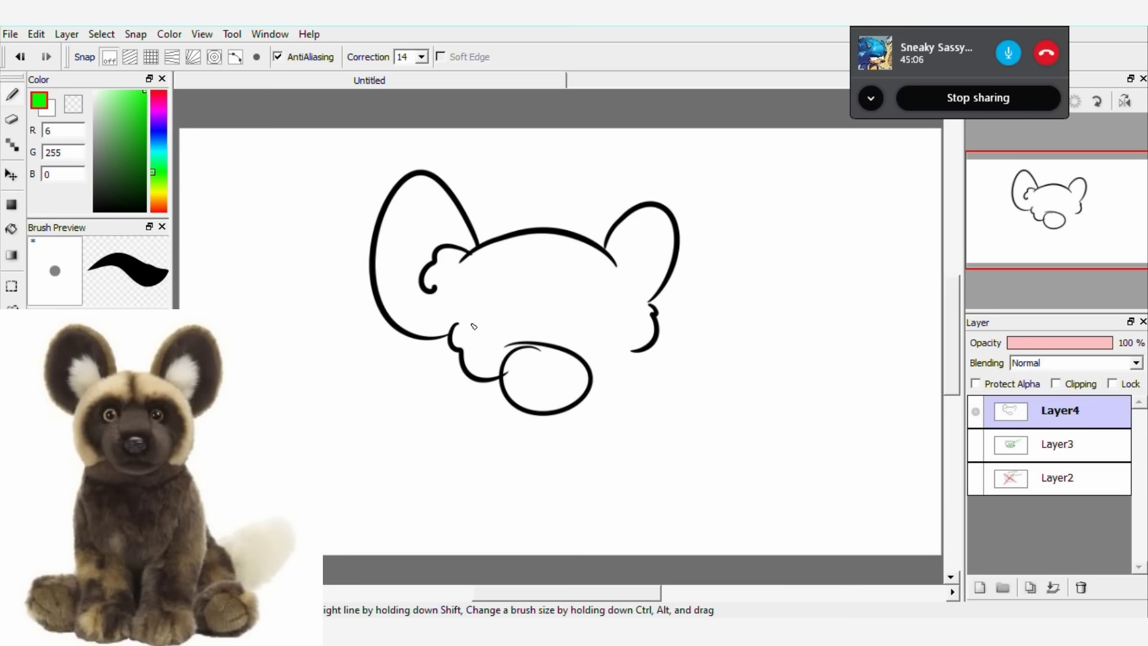
pyautogui.moveTo(473, 326); pyautogui.dragTo(758, 208)
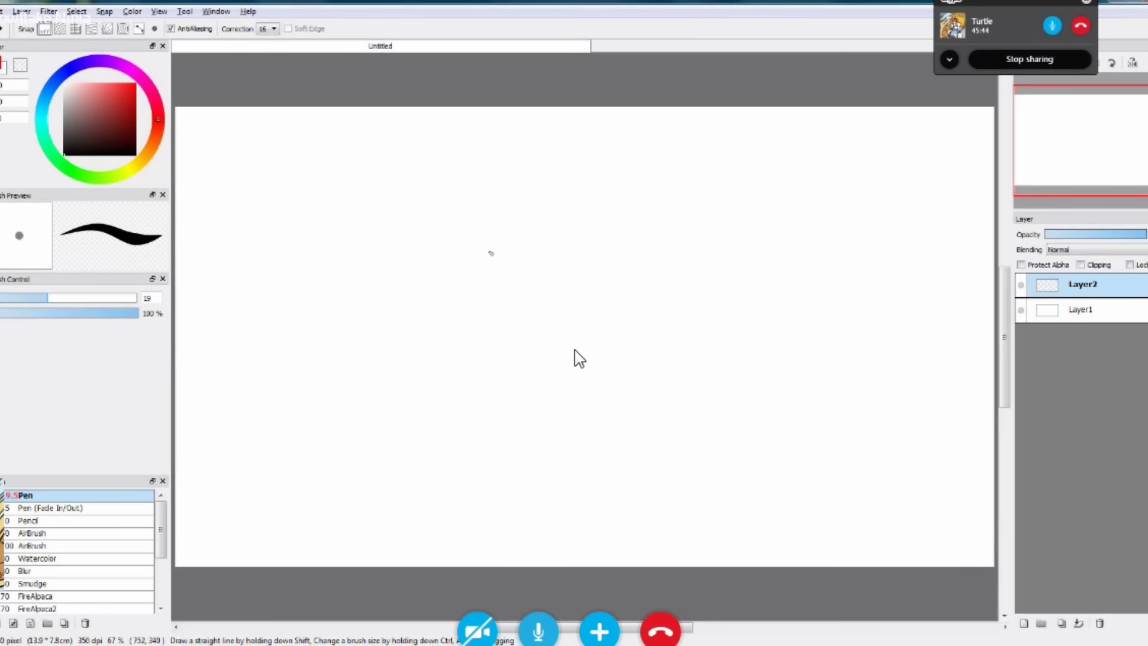
# Draw the dalmatian's dark-patched left ear, floppy right ear, round head and snout
pyautogui.moveTo(492, 242); pyautogui.dragTo(424, 276)
pyautogui.moveTo(355, 354); pyautogui.dragTo(512, 239)
pyautogui.moveTo(396, 368)
pyautogui.mouseDown()
pyautogui.moveTo(430, 282)
pyautogui.moveTo(451, 279)
pyautogui.mouseUp()
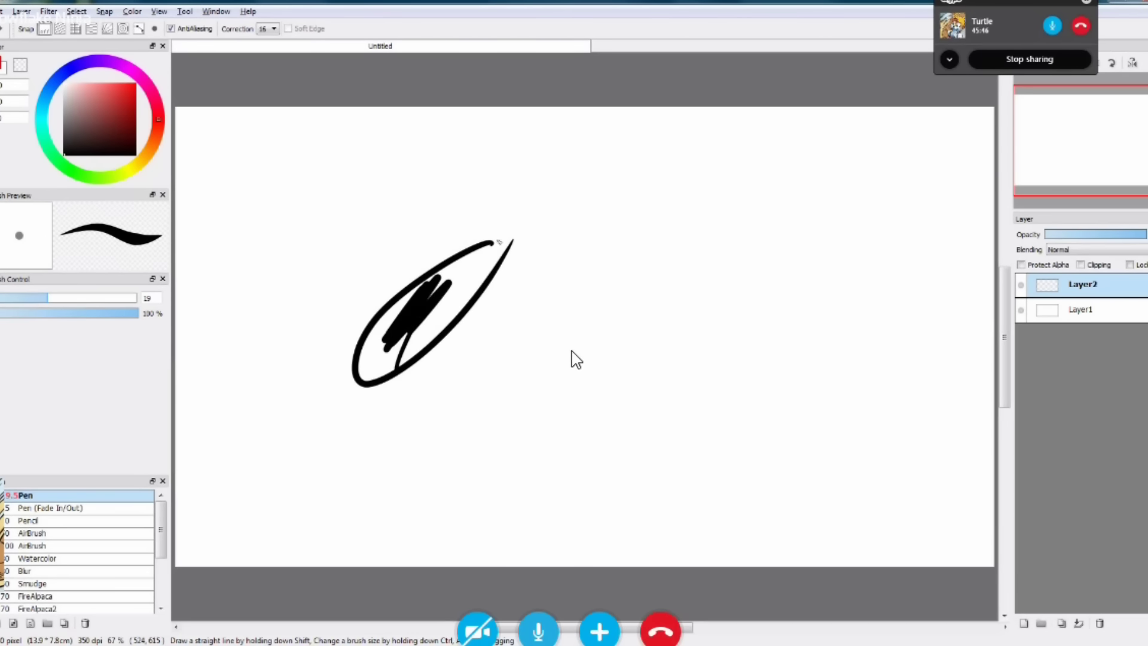
pyautogui.moveTo(574, 237)
pyautogui.mouseDown()
pyautogui.moveTo(610, 277)
pyautogui.moveTo(597, 248)
pyautogui.mouseUp()
pyautogui.moveTo(481, 301)
pyautogui.mouseDown()
pyautogui.moveTo(530, 221)
pyautogui.moveTo(439, 413)
pyautogui.moveTo(425, 311)
pyautogui.mouseUp()
pyautogui.moveTo(559, 443)
pyautogui.mouseDown()
pyautogui.moveTo(591, 379)
pyautogui.moveTo(535, 456)
pyautogui.mouseUp()
# Dot spot marks around the head, add an eye mark and curls by the snout
pyautogui.click(437, 357)
pyautogui.click(541, 232)
pyautogui.moveTo(483, 286); pyautogui.dragTo(494, 278)
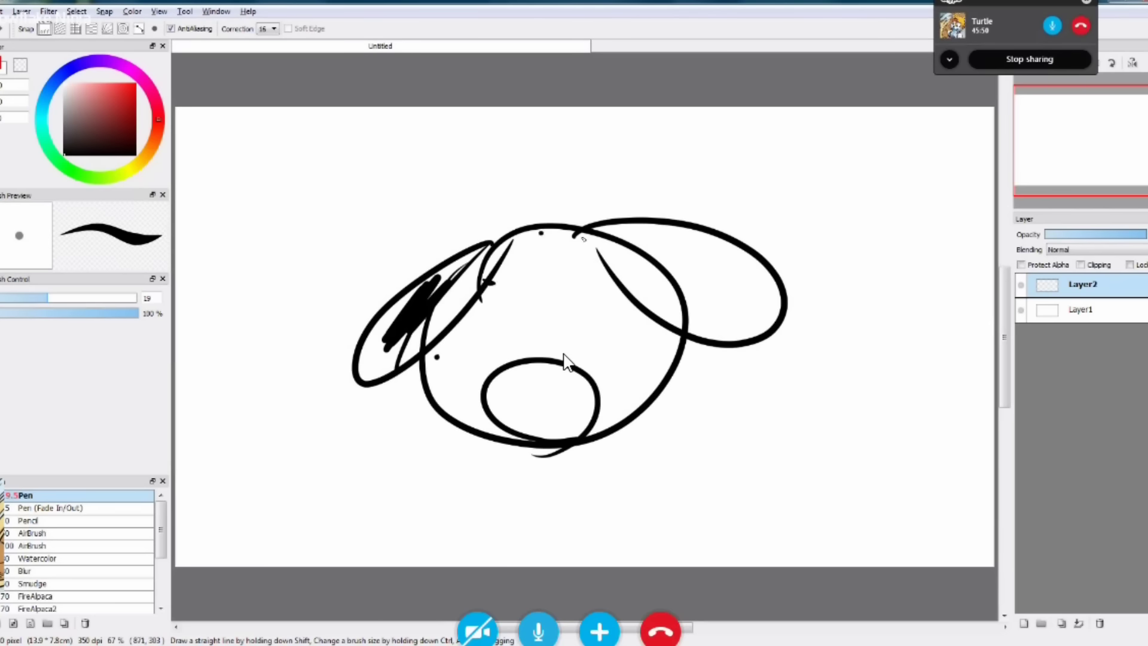
pyautogui.moveTo(618, 244); pyautogui.dragTo(614, 260)
pyautogui.click(672, 339)
pyautogui.click(679, 370)
pyautogui.moveTo(548, 273); pyautogui.dragTo(557, 282)
pyautogui.moveTo(483, 366); pyautogui.dragTo(512, 360)
pyautogui.moveTo(563, 331); pyautogui.dragTo(558, 357)
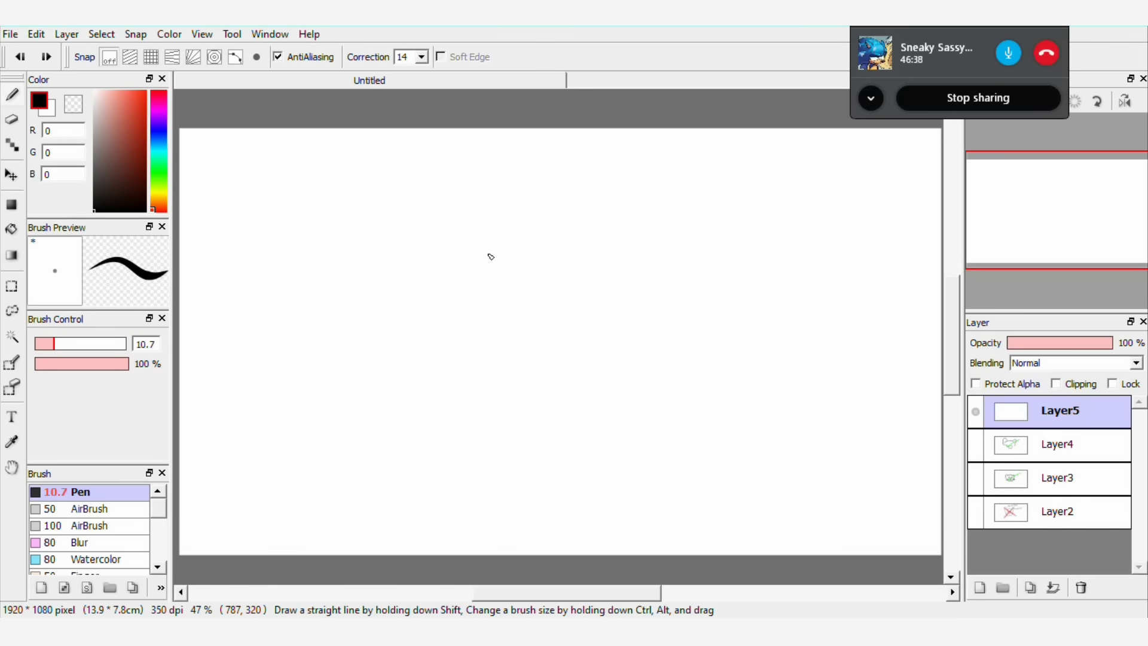
# Outline the dog's fluffy head top, floppy ear and body sides
pyautogui.moveTo(498, 235)
pyautogui.mouseDown()
pyautogui.moveTo(476, 232)
pyautogui.moveTo(411, 307)
pyautogui.moveTo(465, 336)
pyautogui.moveTo(492, 270)
pyautogui.moveTo(557, 199)
pyautogui.moveTo(656, 220)
pyautogui.moveTo(649, 239)
pyautogui.moveTo(709, 263)
pyautogui.moveTo(668, 341)
pyautogui.moveTo(654, 289)
pyautogui.mouseUp()
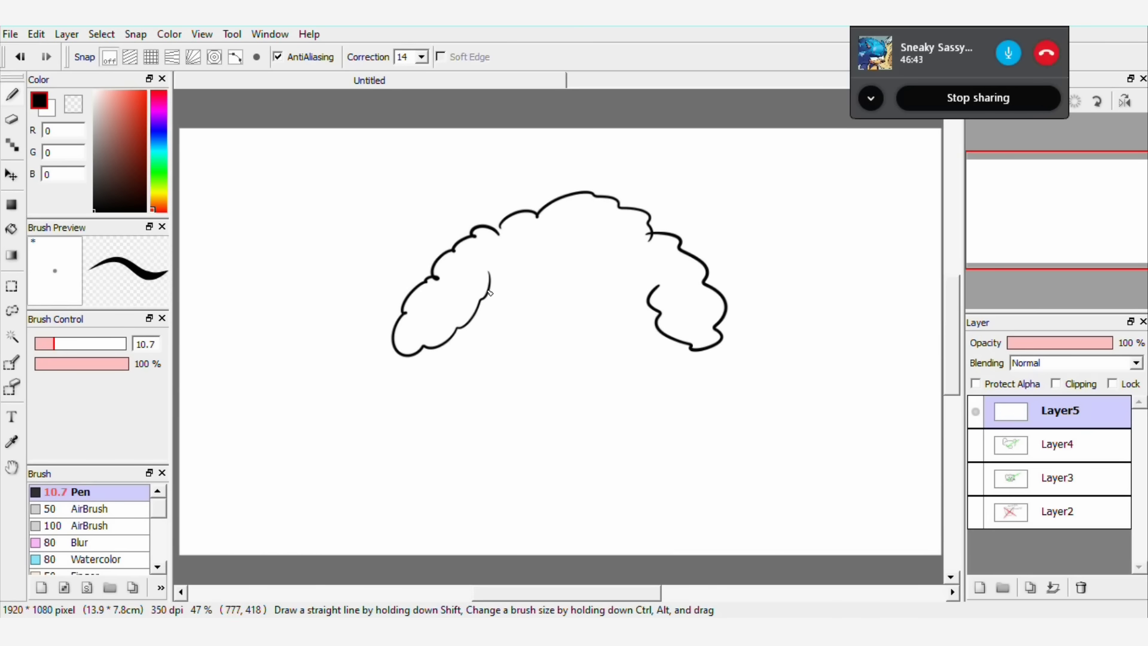
pyautogui.moveTo(491, 288); pyautogui.dragTo(535, 372)
pyautogui.moveTo(661, 333)
pyautogui.mouseDown()
pyautogui.moveTo(604, 386)
pyautogui.moveTo(534, 380)
pyautogui.moveTo(487, 422)
pyautogui.moveTo(476, 454)
pyautogui.mouseUp()
pyautogui.moveTo(643, 375); pyautogui.dragTo(723, 454)
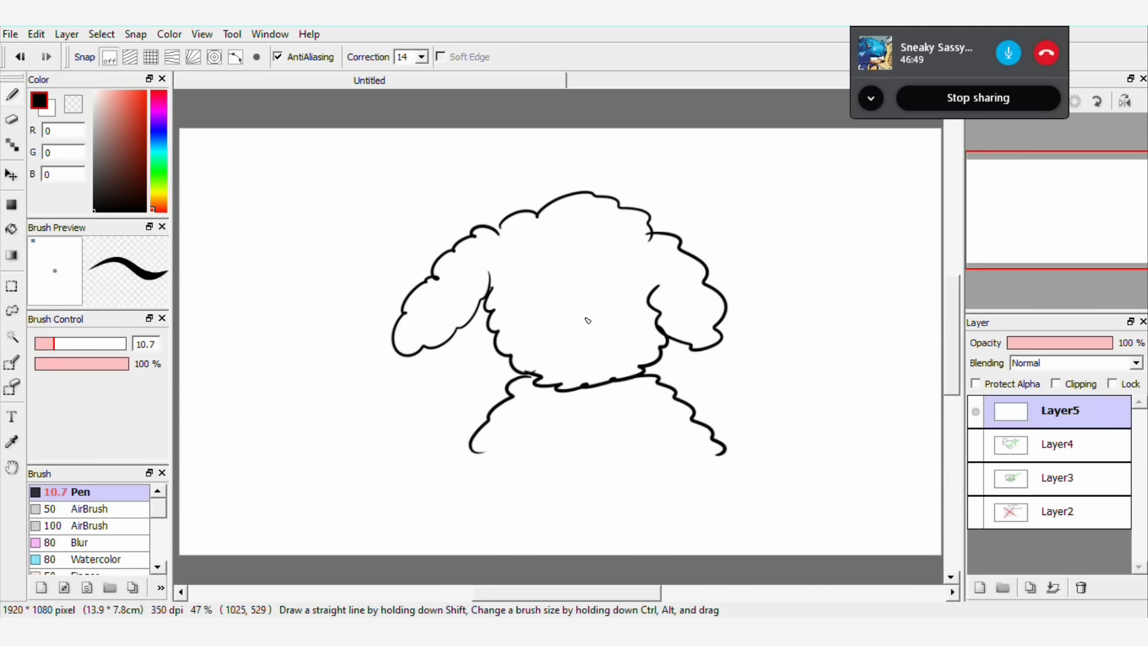
# Draw the oval nose, then hide Layer5 and add a new empty Layer6
pyautogui.moveTo(562, 304)
pyautogui.mouseDown()
pyautogui.moveTo(602, 313)
pyautogui.moveTo(561, 308)
pyautogui.mouseUp()
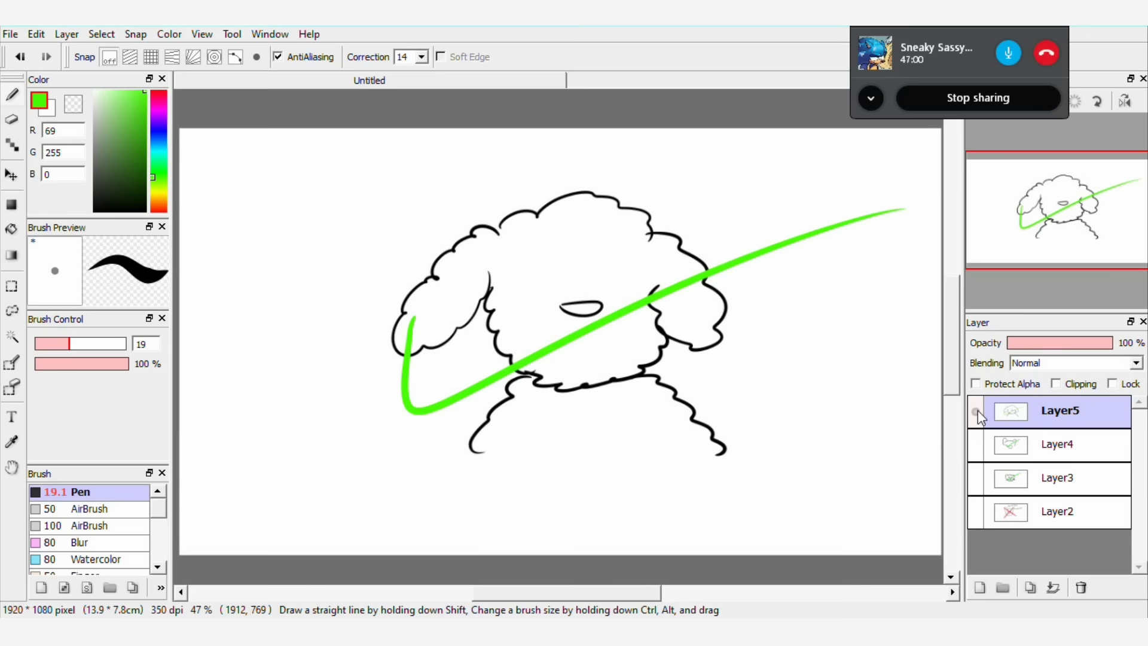
pyautogui.click(975, 411)
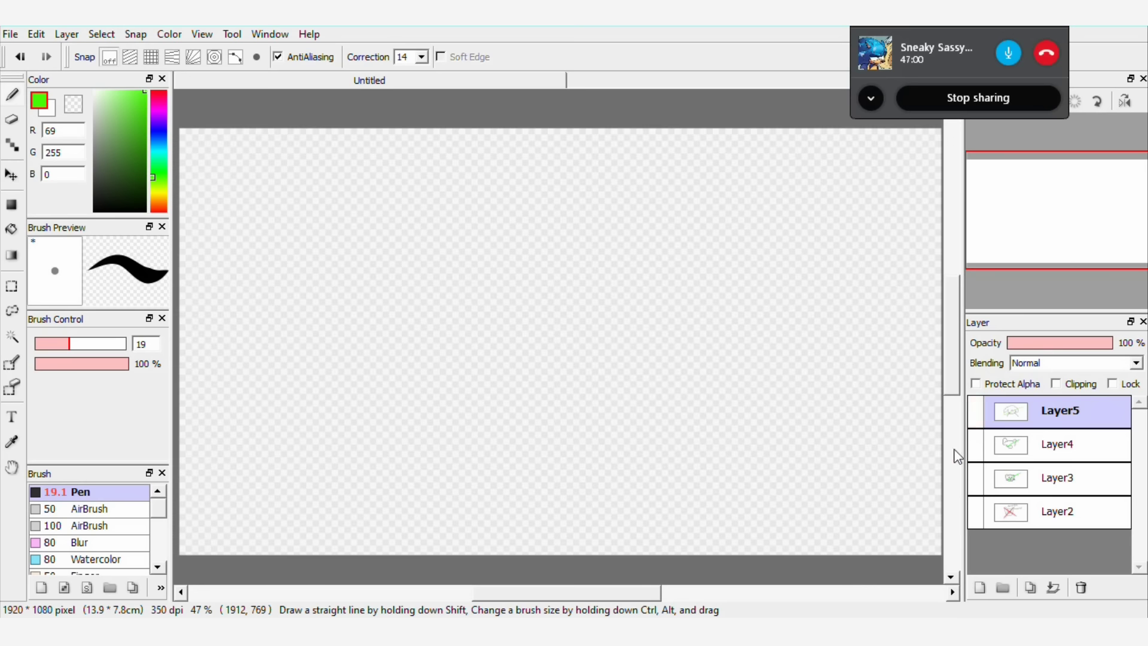
pyautogui.click(979, 588)
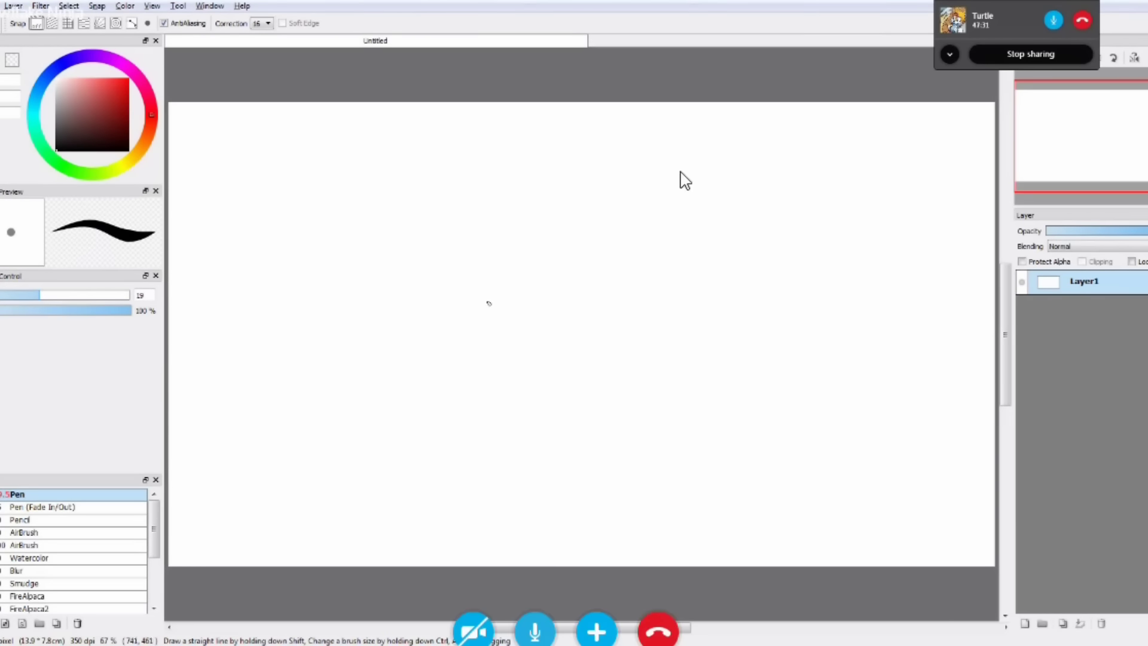
# Draw the animal's curved snout with a spiral nostril and long whiskers on both sides
pyautogui.moveTo(493, 295)
pyautogui.mouseDown()
pyautogui.moveTo(432, 353)
pyautogui.moveTo(578, 383)
pyautogui.mouseUp()
pyautogui.moveTo(445, 332)
pyautogui.mouseDown()
pyautogui.moveTo(469, 347)
pyautogui.moveTo(654, 331)
pyautogui.mouseUp()
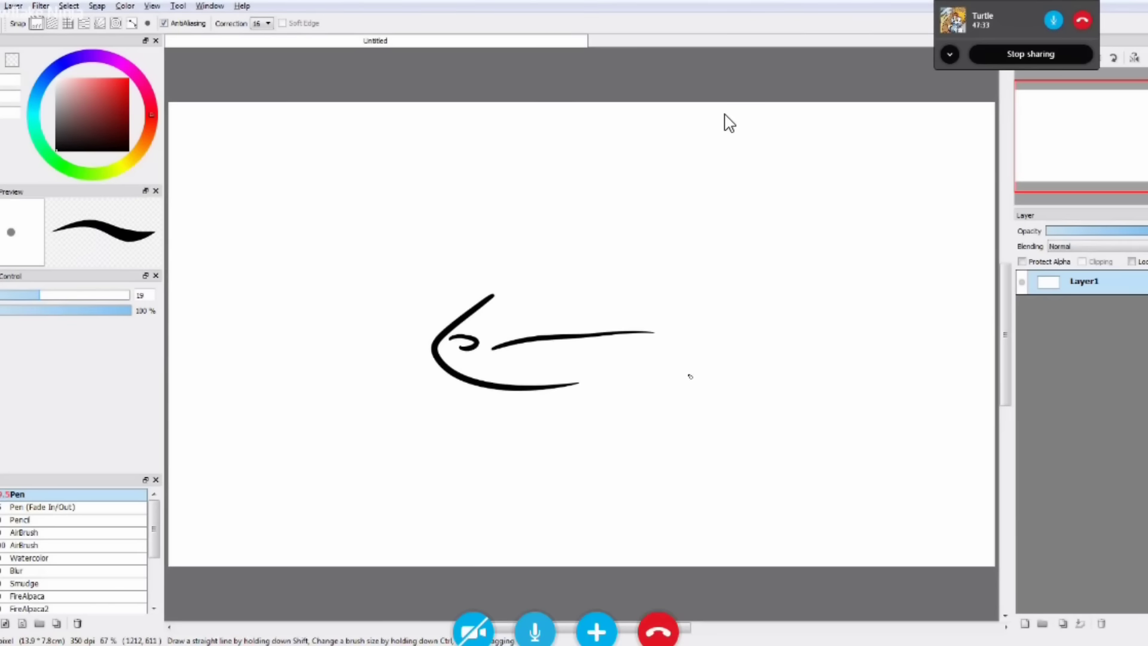
pyautogui.moveTo(490, 359); pyautogui.dragTo(660, 369)
pyautogui.moveTo(447, 326); pyautogui.dragTo(319, 341)
pyautogui.moveTo(433, 357); pyautogui.dragTo(323, 356)
# Outline the fluffy head and chin, both ears, and a forehead loop with ellipses
pyautogui.moveTo(444, 321)
pyautogui.mouseDown()
pyautogui.moveTo(415, 261)
pyautogui.moveTo(480, 184)
pyautogui.moveTo(587, 168)
pyautogui.moveTo(721, 249)
pyautogui.moveTo(668, 310)
pyautogui.moveTo(536, 417)
pyautogui.mouseUp()
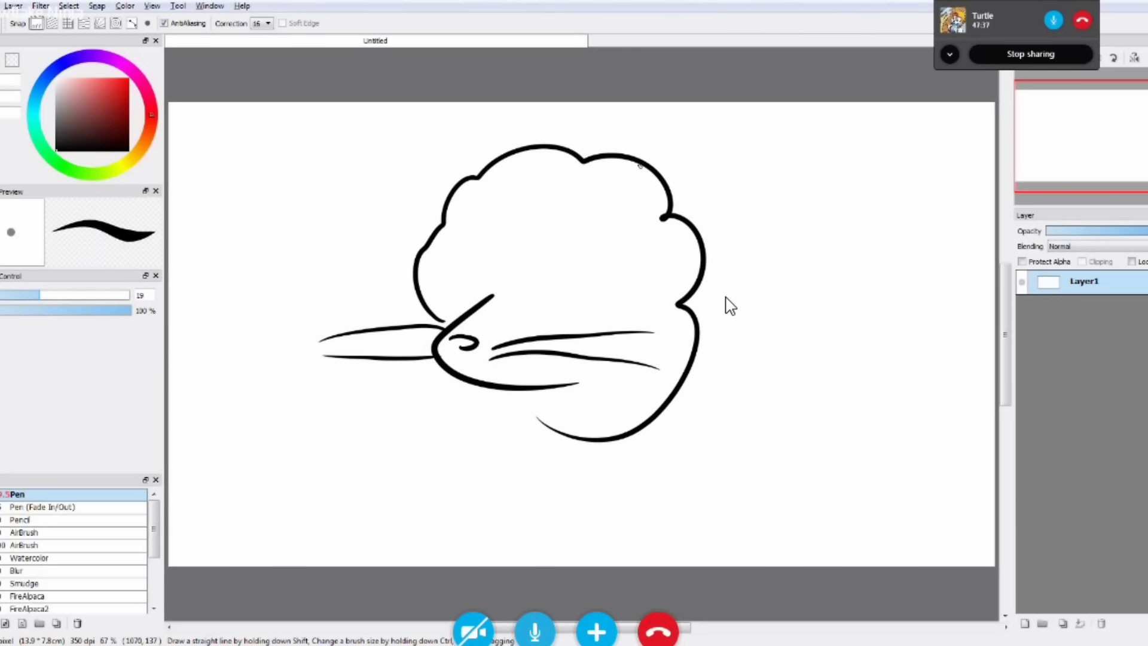
pyautogui.moveTo(609, 175)
pyautogui.mouseDown()
pyautogui.moveTo(666, 136)
pyautogui.moveTo(672, 254)
pyautogui.mouseUp()
pyautogui.moveTo(478, 173)
pyautogui.mouseDown()
pyautogui.moveTo(428, 159)
pyautogui.moveTo(419, 246)
pyautogui.mouseUp()
pyautogui.moveTo(619, 210)
pyautogui.mouseDown()
pyautogui.moveTo(640, 232)
pyautogui.moveTo(544, 200)
pyautogui.moveTo(609, 233)
pyautogui.mouseUp()
pyautogui.moveTo(628, 224)
pyautogui.mouseDown()
pyautogui.moveTo(666, 251)
pyautogui.moveTo(627, 239)
pyautogui.mouseUp()
pyautogui.moveTo(609, 232)
pyautogui.mouseDown()
pyautogui.moveTo(534, 292)
pyautogui.moveTo(580, 310)
pyautogui.mouseUp()
pyautogui.moveTo(625, 257); pyautogui.dragTo(629, 338)
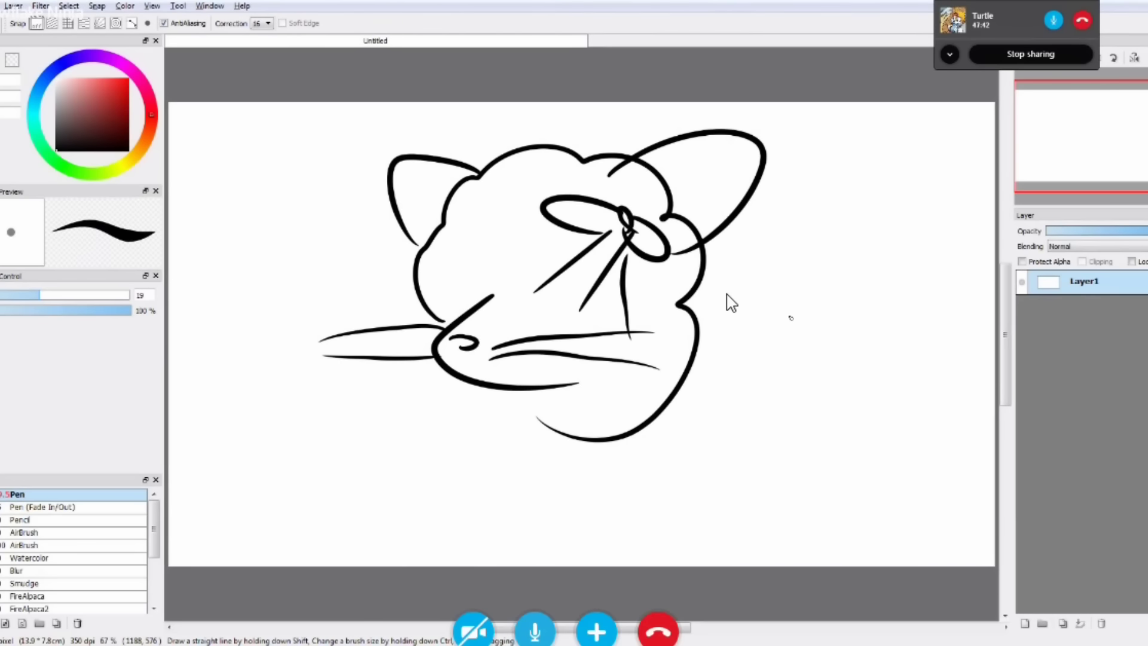
# Add a sweeping crescent tail, the back, neck and chest curve, and curled eyes
pyautogui.moveTo(786, 316)
pyautogui.mouseDown()
pyautogui.moveTo(948, 325)
pyautogui.moveTo(845, 520)
pyautogui.moveTo(857, 521)
pyautogui.mouseUp()
pyautogui.moveTo(807, 309)
pyautogui.mouseDown()
pyautogui.moveTo(842, 565)
pyautogui.moveTo(934, 477)
pyautogui.mouseUp()
pyautogui.moveTo(688, 332)
pyautogui.mouseDown()
pyautogui.moveTo(698, 325)
pyautogui.moveTo(855, 565)
pyautogui.mouseUp()
pyautogui.moveTo(541, 371); pyautogui.dragTo(537, 379)
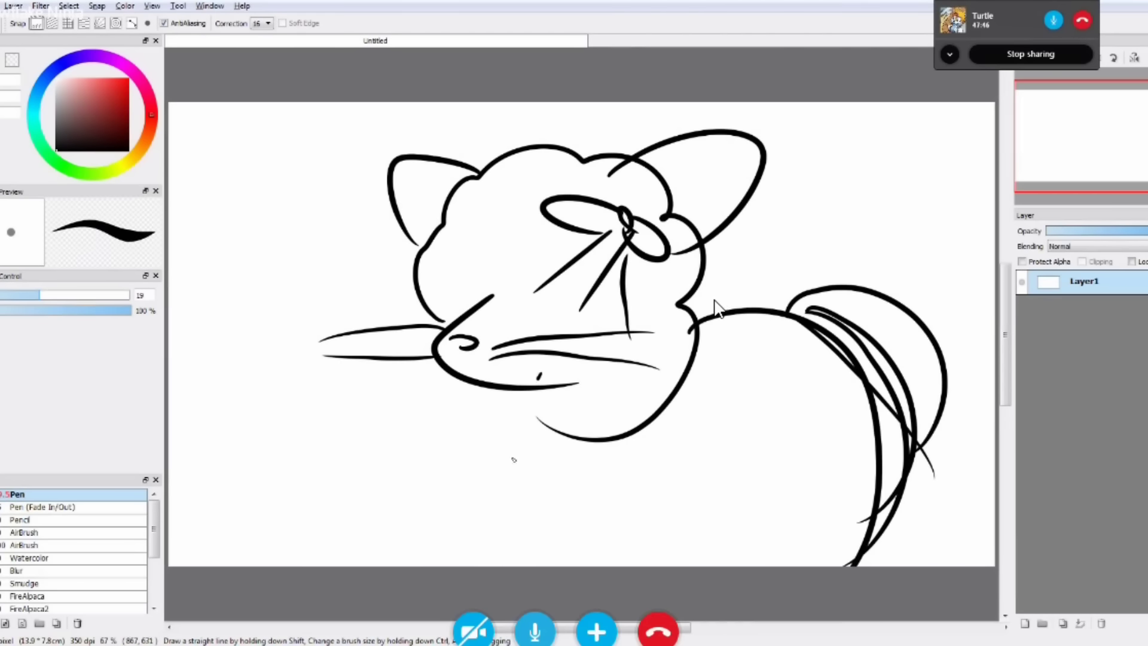
pyautogui.moveTo(514, 460); pyautogui.dragTo(688, 515)
pyautogui.moveTo(518, 298)
pyautogui.mouseDown()
pyautogui.moveTo(528, 292)
pyautogui.moveTo(524, 310)
pyautogui.moveTo(473, 302)
pyautogui.mouseUp()
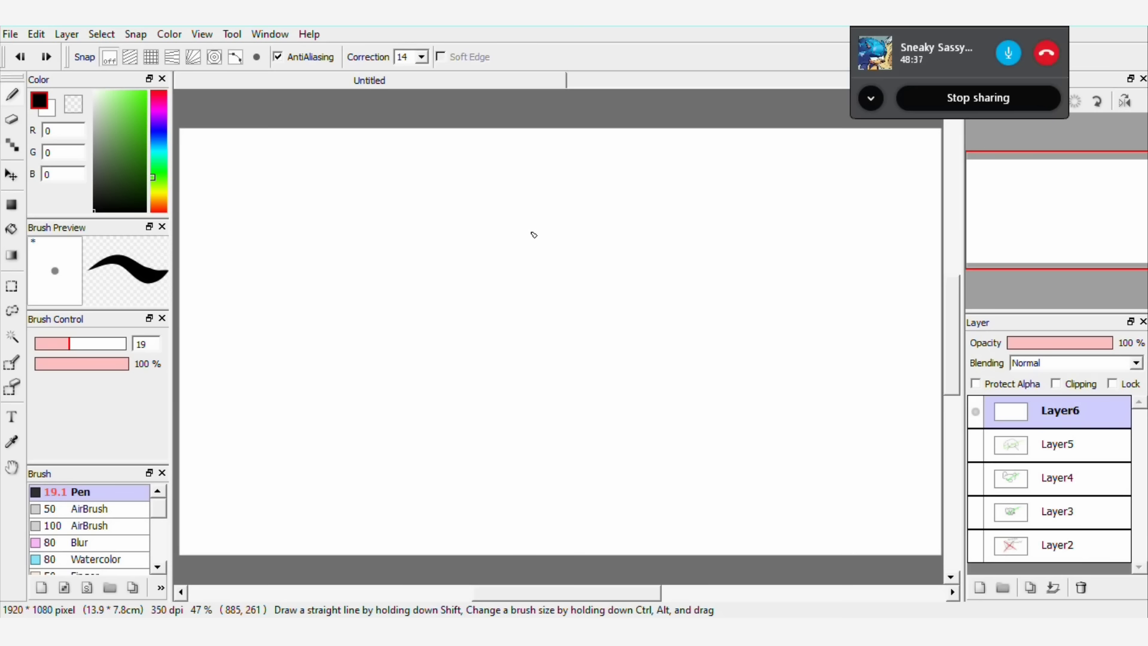
# Draw the cat head with pointed ears and chin, plus its oval nose and mouth
pyautogui.moveTo(455, 269)
pyautogui.mouseDown()
pyautogui.moveTo(537, 243)
pyautogui.moveTo(565, 270)
pyautogui.moveTo(431, 359)
pyautogui.mouseUp()
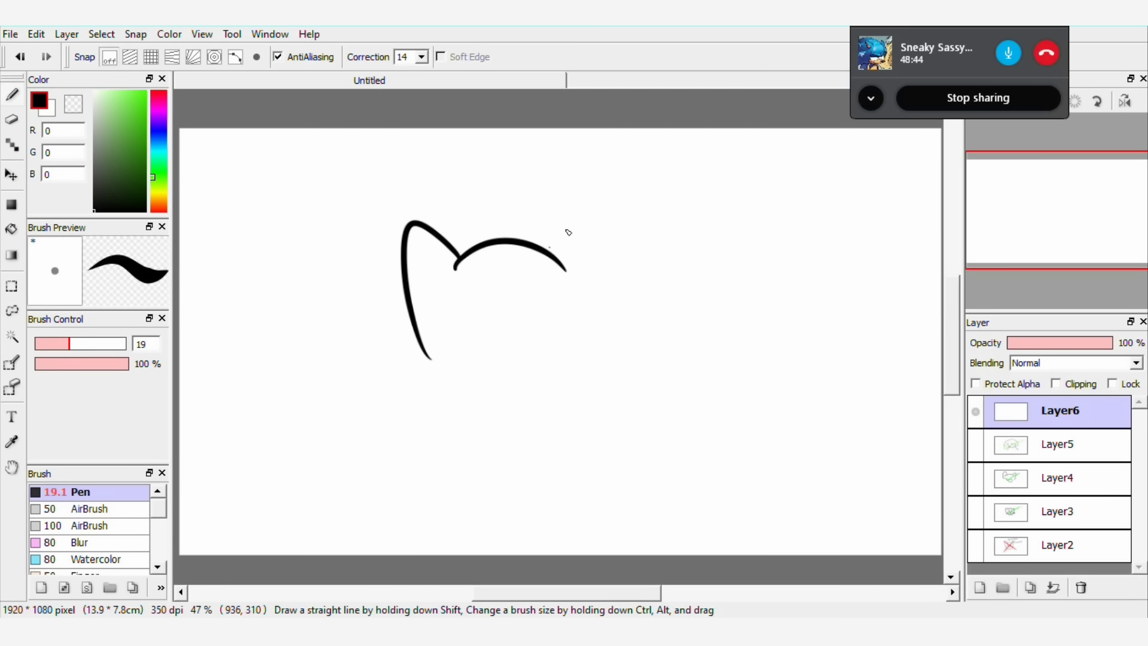
pyautogui.moveTo(550, 246); pyautogui.dragTo(603, 317)
pyautogui.moveTo(429, 351)
pyautogui.mouseDown()
pyautogui.moveTo(461, 396)
pyautogui.moveTo(565, 370)
pyautogui.mouseUp()
pyautogui.moveTo(602, 310); pyautogui.dragTo(537, 375)
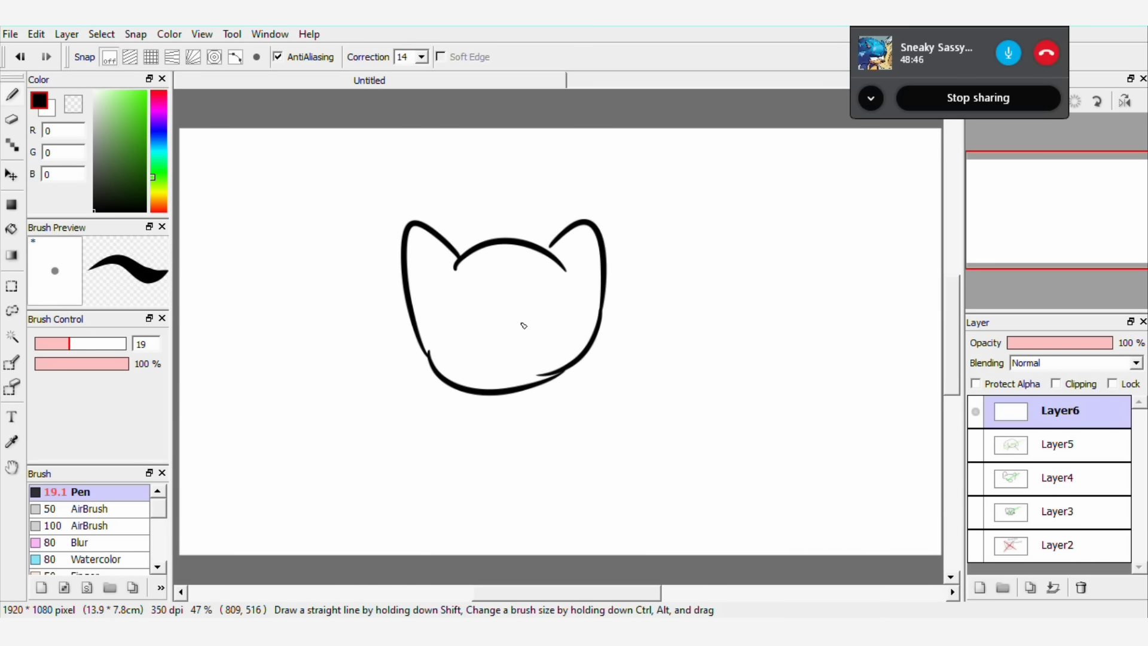
pyautogui.moveTo(497, 320)
pyautogui.mouseDown()
pyautogui.moveTo(518, 326)
pyautogui.moveTo(496, 326)
pyautogui.moveTo(504, 348)
pyautogui.mouseUp()
pyautogui.moveTo(513, 343); pyautogui.dragTo(533, 340)
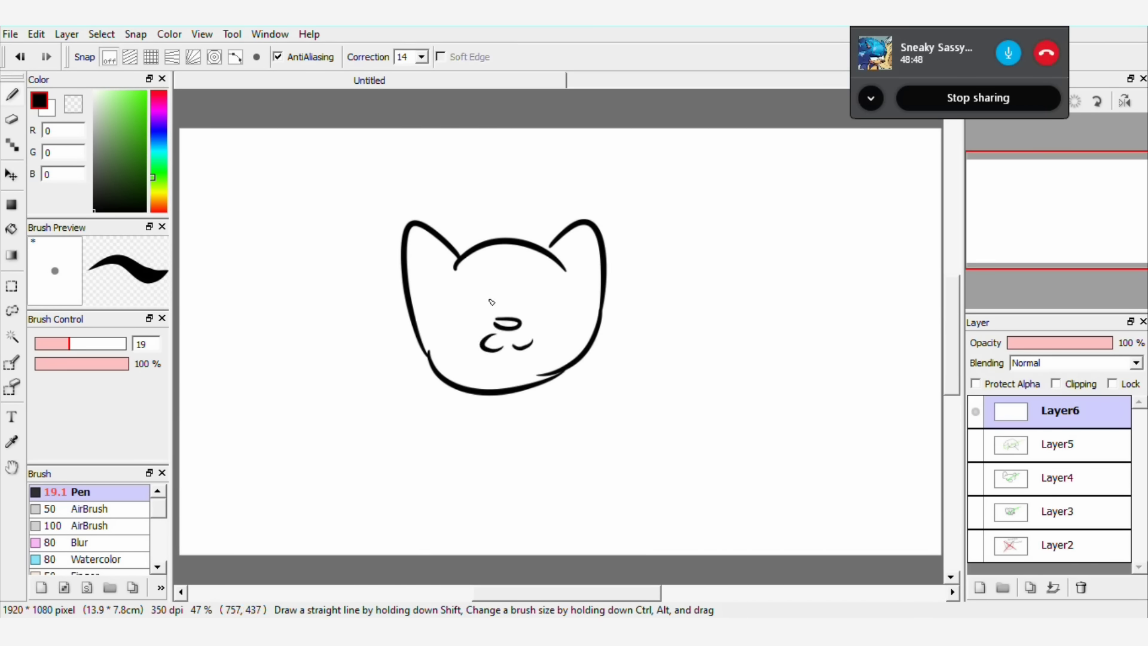
# Add the cat's two eyes and whiskers on both sides
pyautogui.moveTo(490, 289)
pyautogui.mouseDown()
pyautogui.moveTo(485, 305)
pyautogui.moveTo(536, 303)
pyautogui.moveTo(298, 359)
pyautogui.mouseUp()
pyautogui.moveTo(470, 331); pyautogui.dragTo(315, 439)
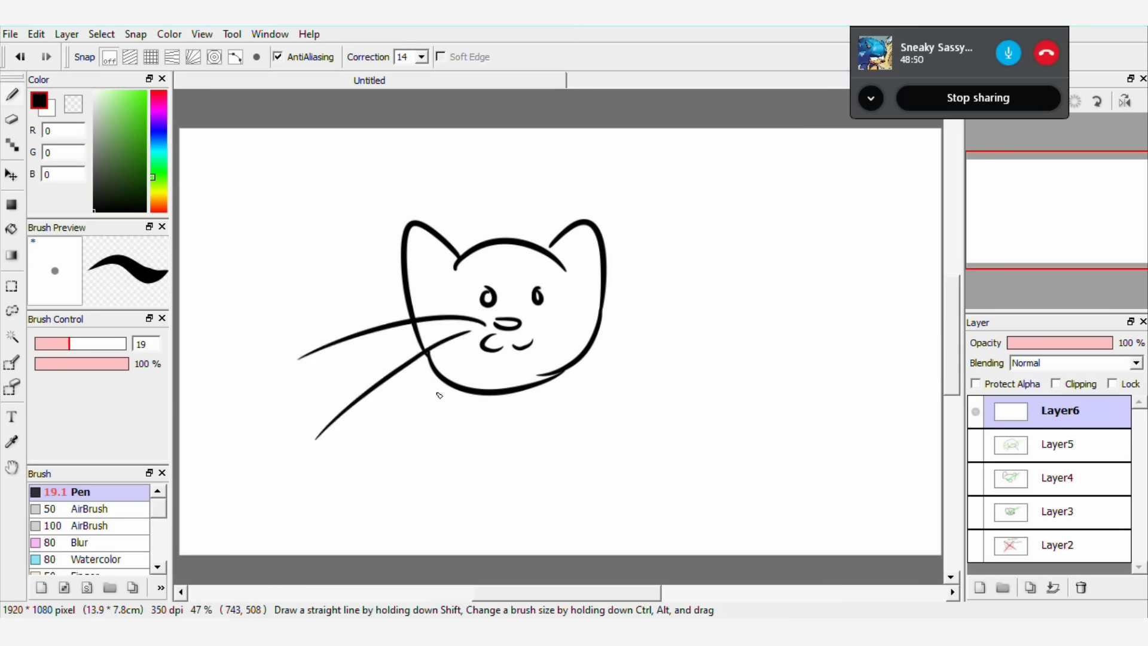
pyautogui.moveTo(536, 312); pyautogui.dragTo(713, 308)
pyautogui.moveTo(536, 325); pyautogui.dragTo(691, 380)
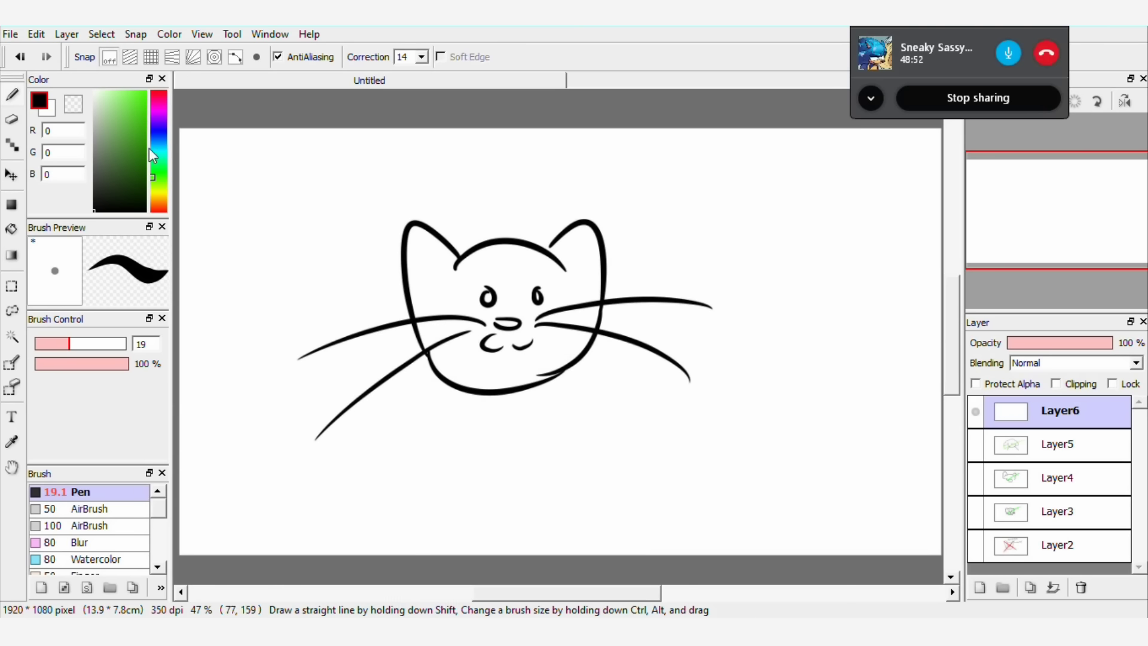
# With grey 185,185,185 at brush size 25, shade the left ear and a forehead patch
pyautogui.click(157, 144)
pyautogui.moveTo(102, 138); pyautogui.dragTo(94, 123)
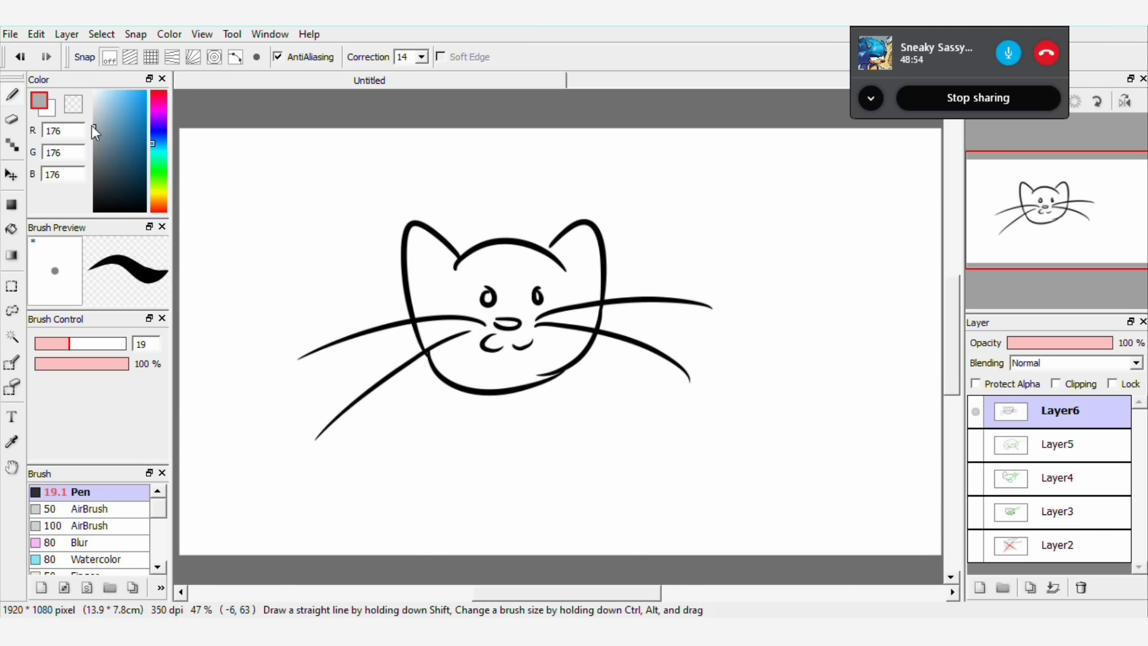
pyautogui.click(82, 344)
pyautogui.moveTo(421, 250)
pyautogui.mouseDown()
pyautogui.moveTo(427, 293)
pyautogui.moveTo(459, 304)
pyautogui.mouseUp()
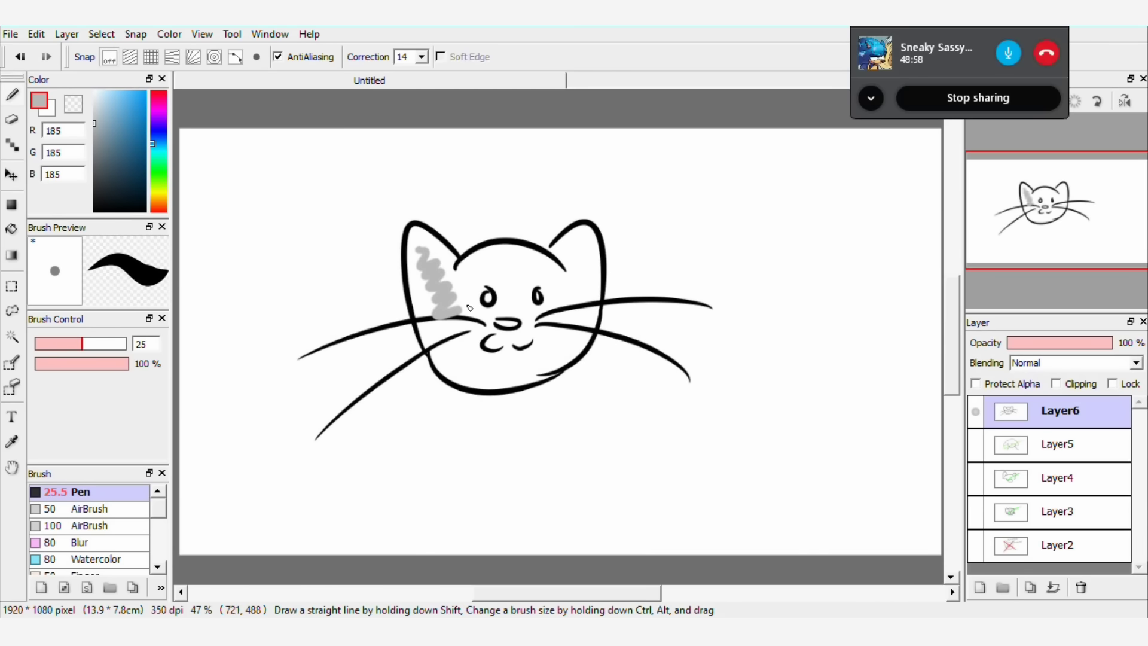
pyautogui.moveTo(471, 264); pyautogui.dragTo(481, 269)
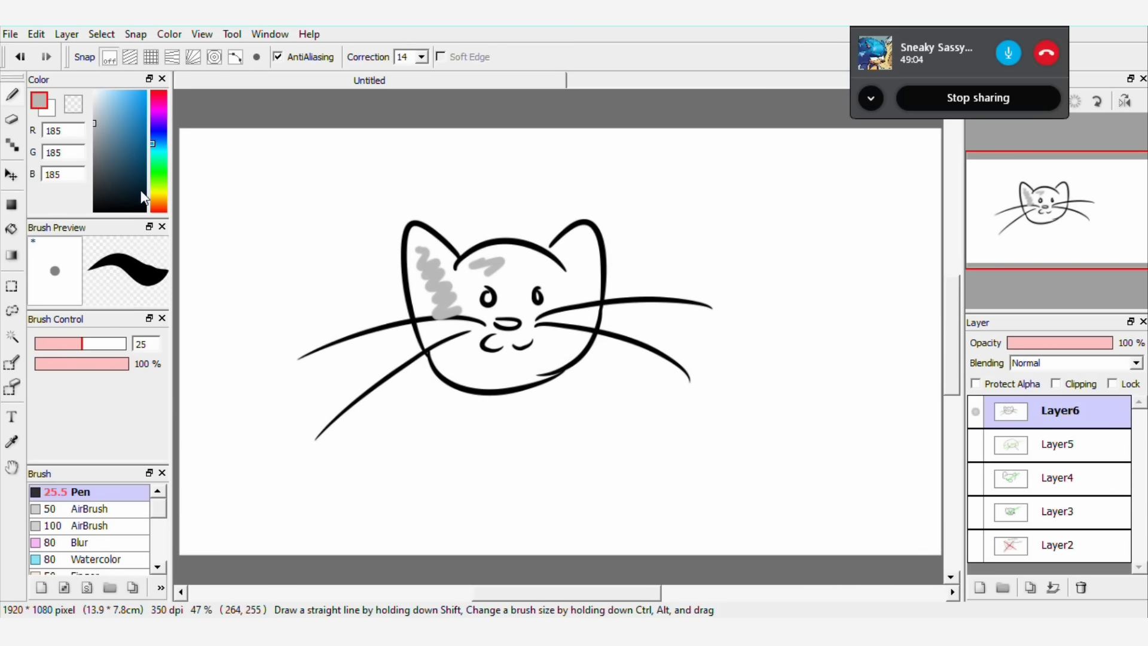
# Switch to bright green and paint a long stroke across the face
pyautogui.click(153, 169)
pyautogui.click(144, 92)
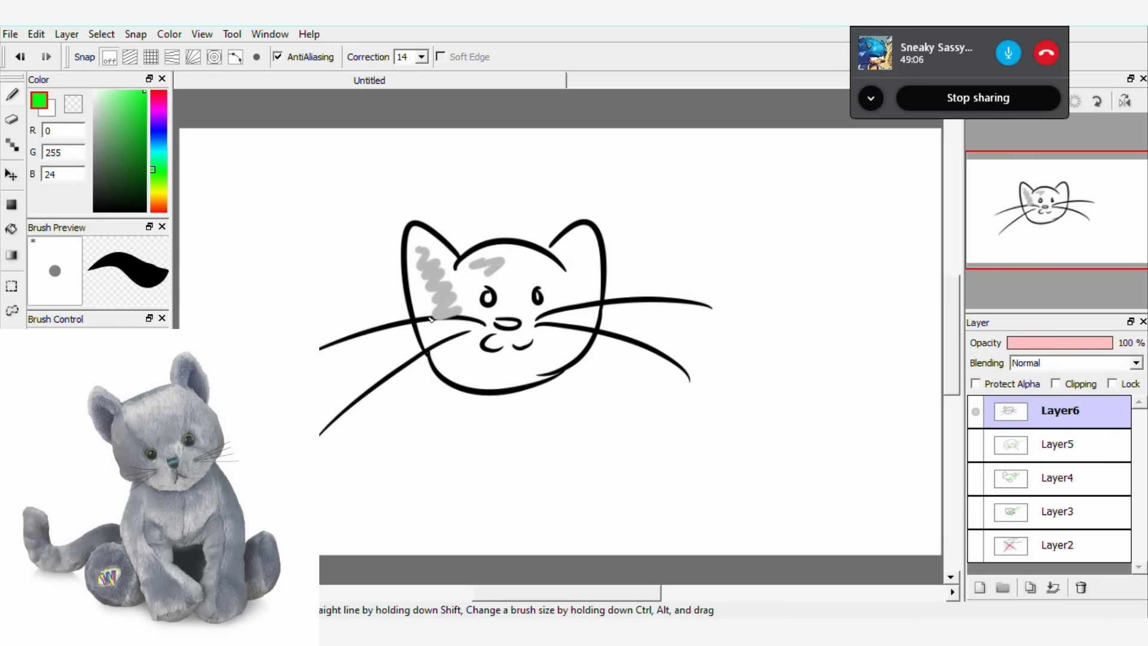
pyautogui.moveTo(381, 339); pyautogui.dragTo(771, 185)
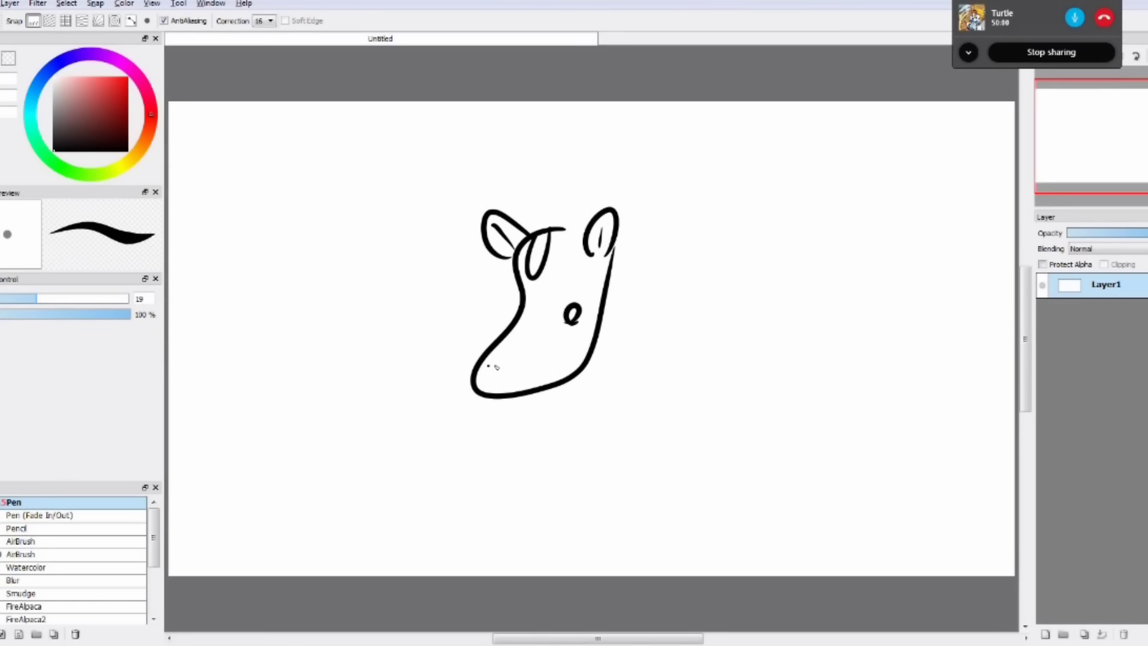
# Add the horse's nostrils, neck, back, leg loops, curved tail and leg bars
pyautogui.moveTo(506, 355)
pyautogui.mouseDown()
pyautogui.moveTo(493, 379)
pyautogui.moveTo(515, 379)
pyautogui.mouseUp()
pyautogui.moveTo(612, 255)
pyautogui.mouseDown()
pyautogui.moveTo(689, 319)
pyautogui.moveTo(813, 385)
pyautogui.moveTo(768, 457)
pyautogui.moveTo(751, 360)
pyautogui.mouseUp()
pyautogui.moveTo(575, 378); pyautogui.dragTo(722, 419)
pyautogui.moveTo(609, 413)
pyautogui.mouseDown()
pyautogui.moveTo(639, 498)
pyautogui.moveTo(682, 422)
pyautogui.mouseUp()
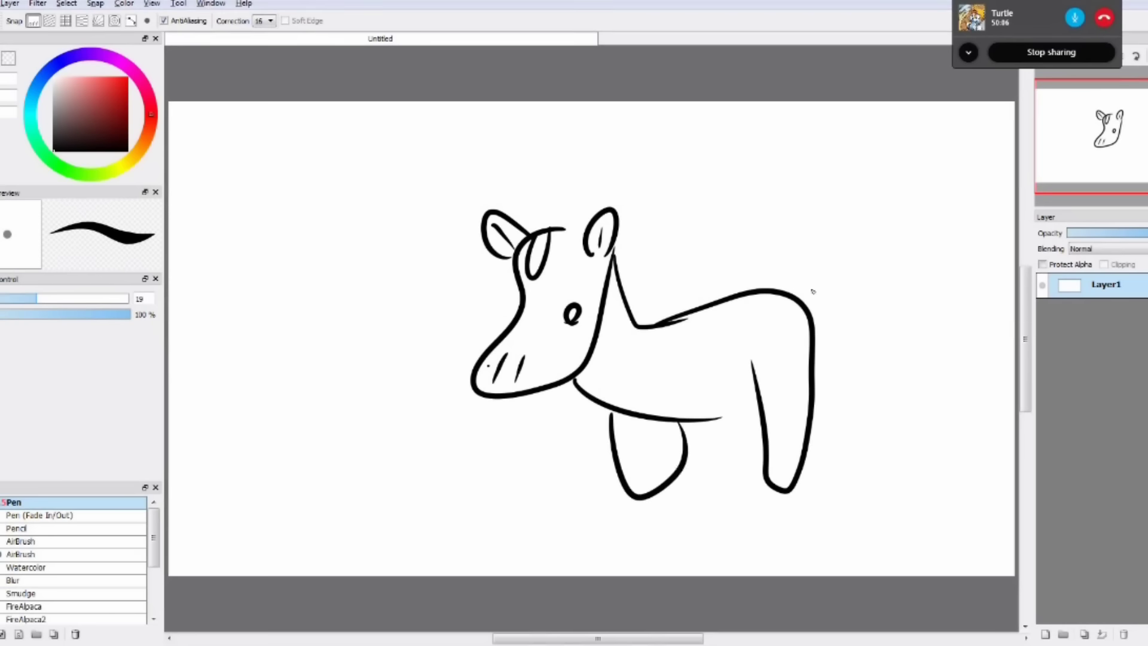
pyautogui.moveTo(795, 293); pyautogui.dragTo(843, 460)
pyautogui.moveTo(621, 453); pyautogui.dragTo(697, 452)
pyautogui.moveTo(755, 449); pyautogui.dragTo(821, 444)
pyautogui.moveTo(647, 401); pyautogui.dragTo(694, 397)
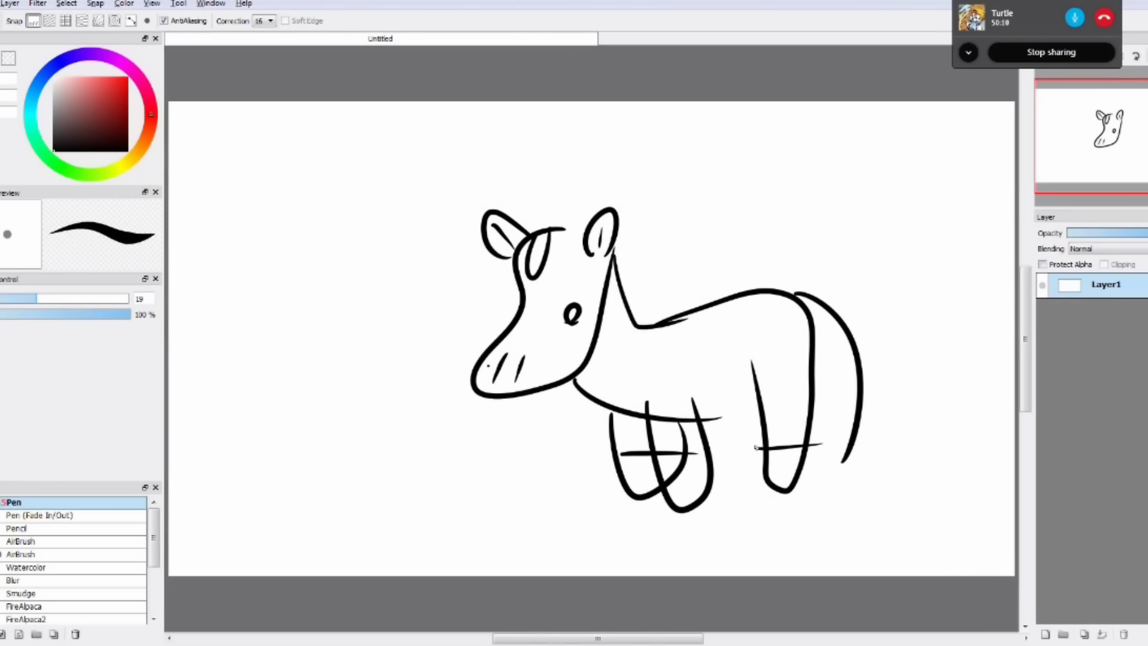